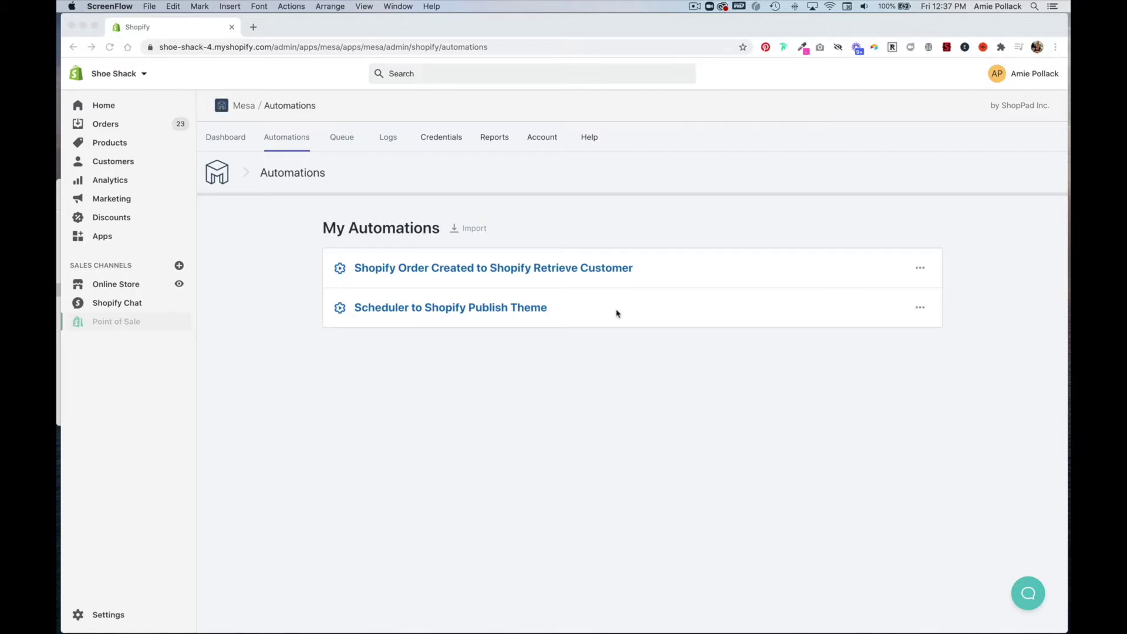
- Open the Mesa app dashboard from the store's installed apps
left_click(104, 237)
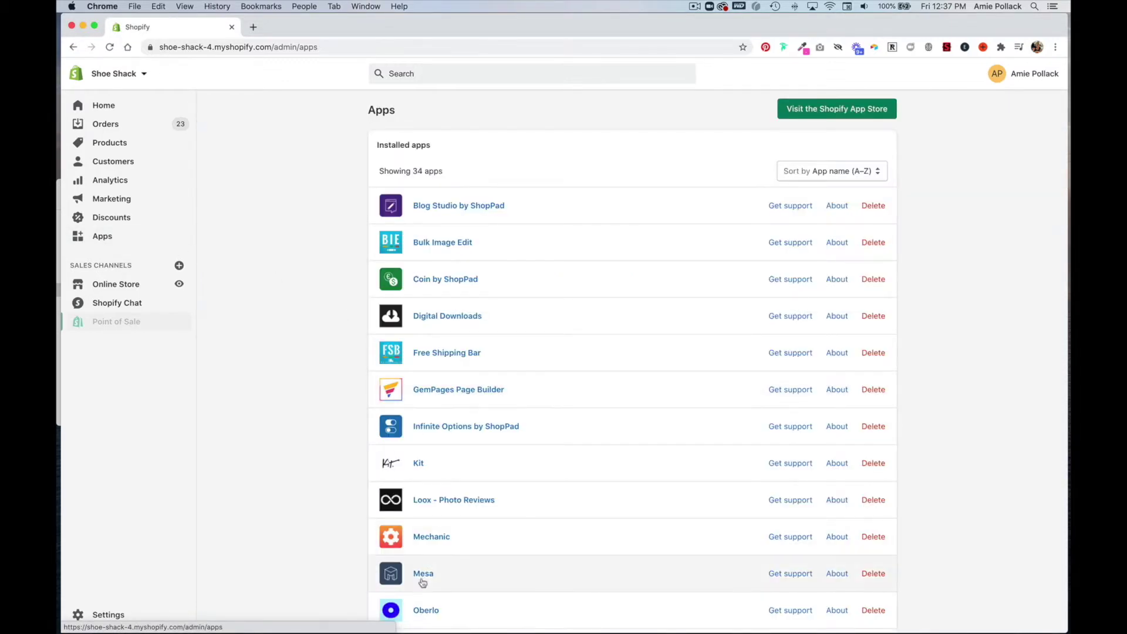
left_click(422, 577)
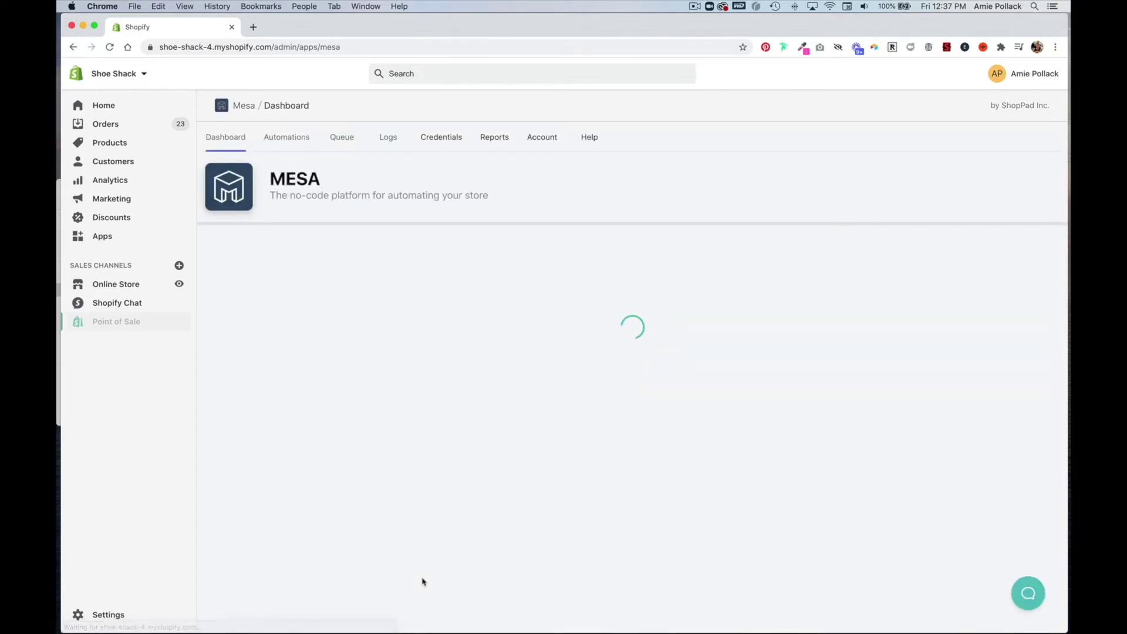
scroll(423, 561, "down", 3)
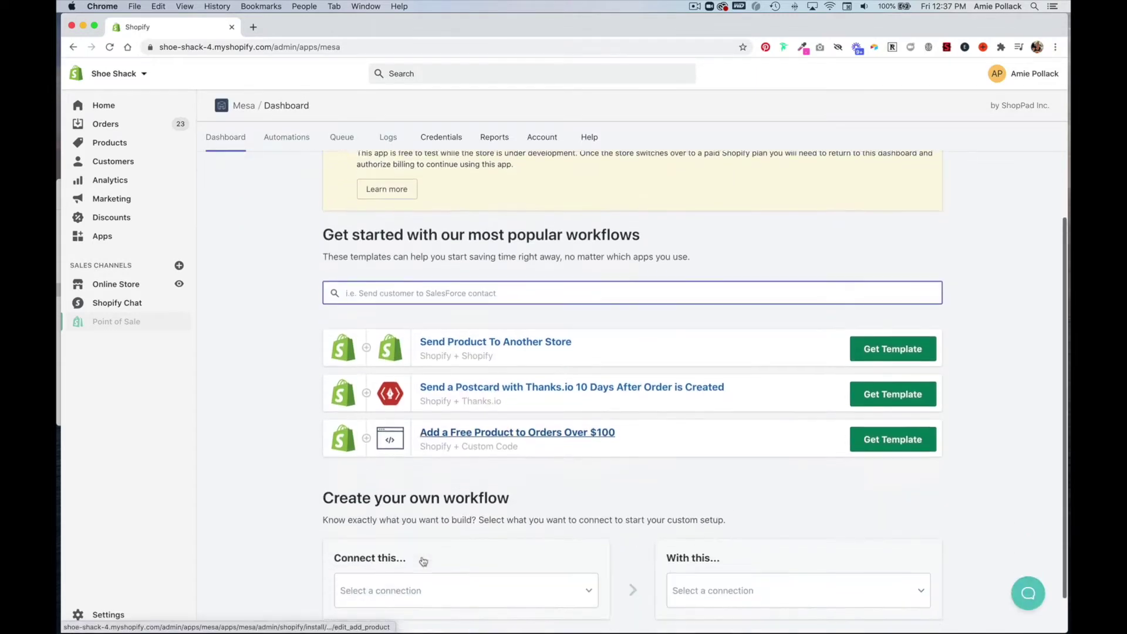
scroll(423, 561, "down", 2)
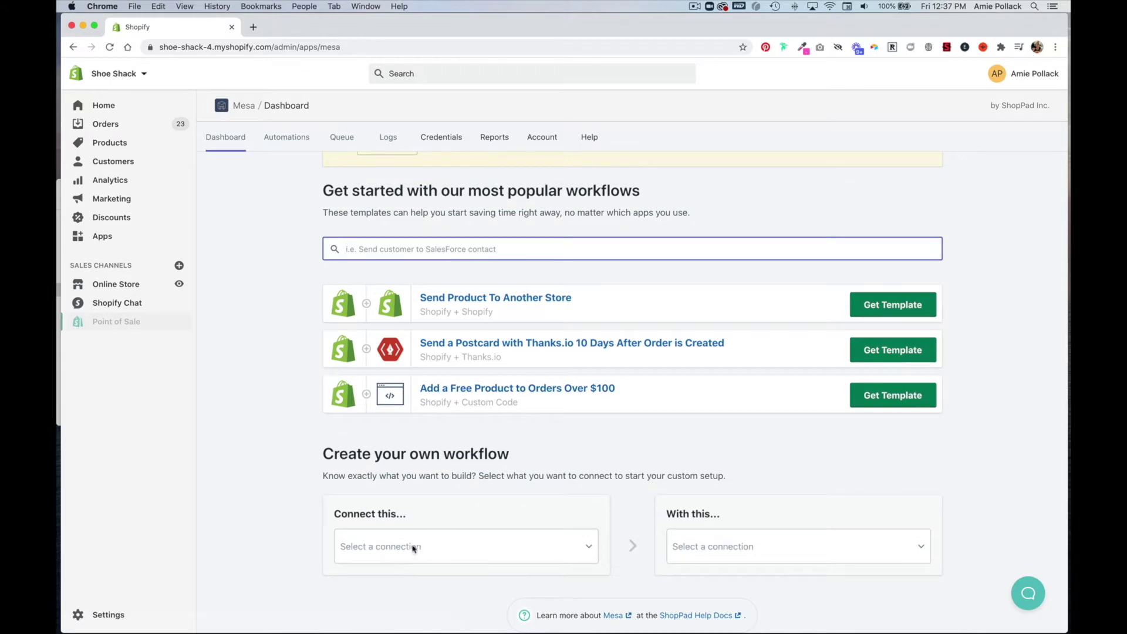
- Choose Shopify Fulfillment Created as the new workflow's trigger
left_click(413, 546)
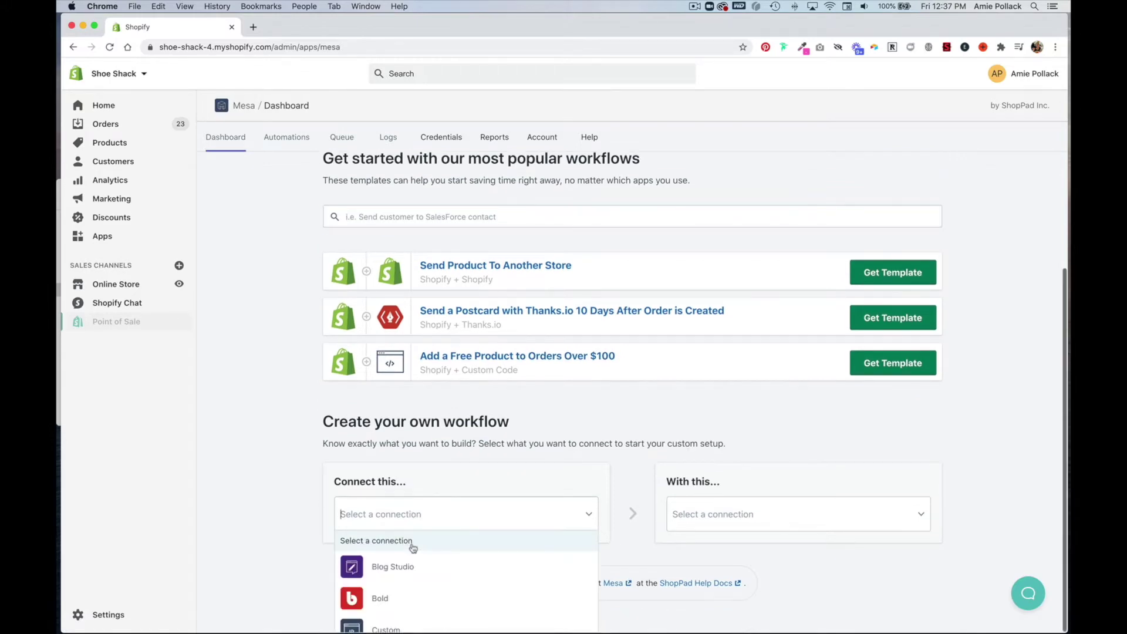
type("shop")
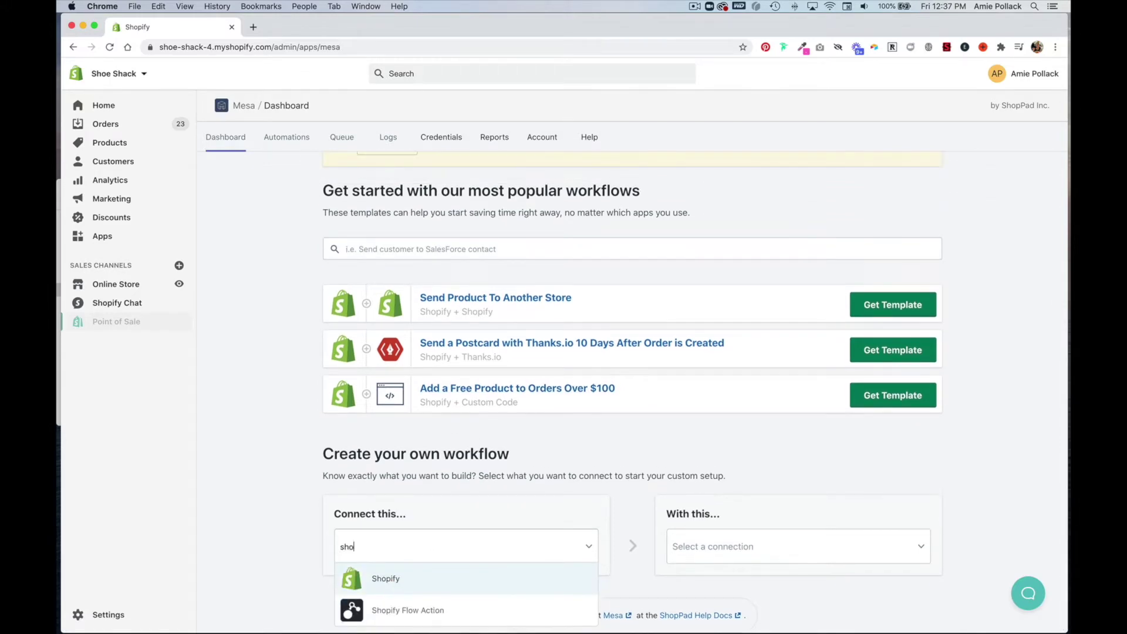
left_click(428, 577)
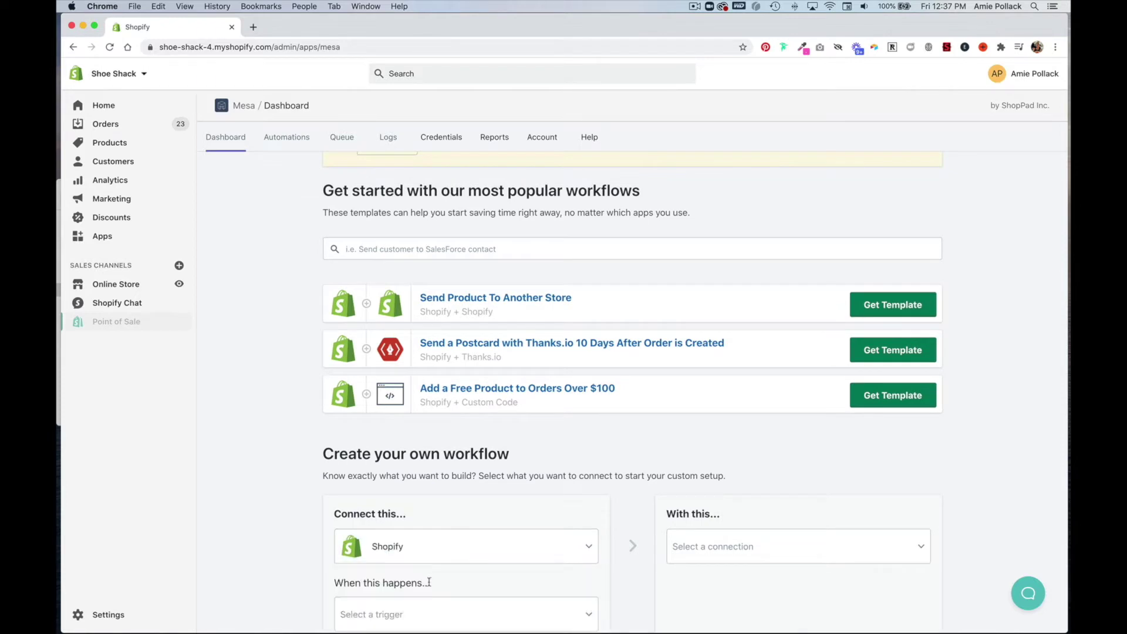
scroll(428, 583, "down", 2)
left_click(435, 545)
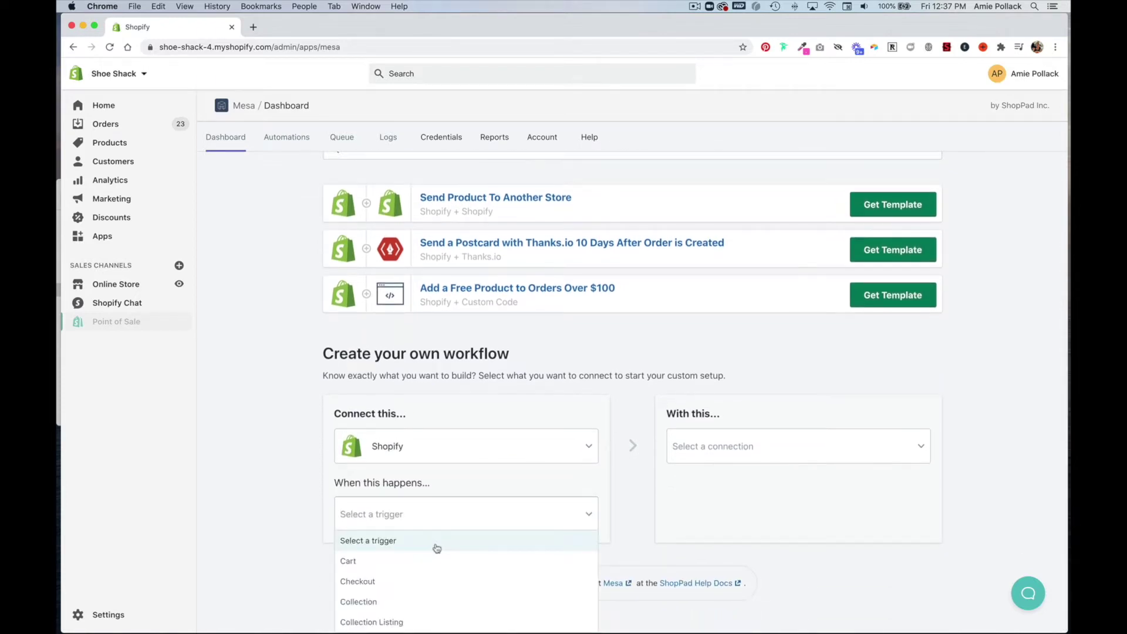
type("ful")
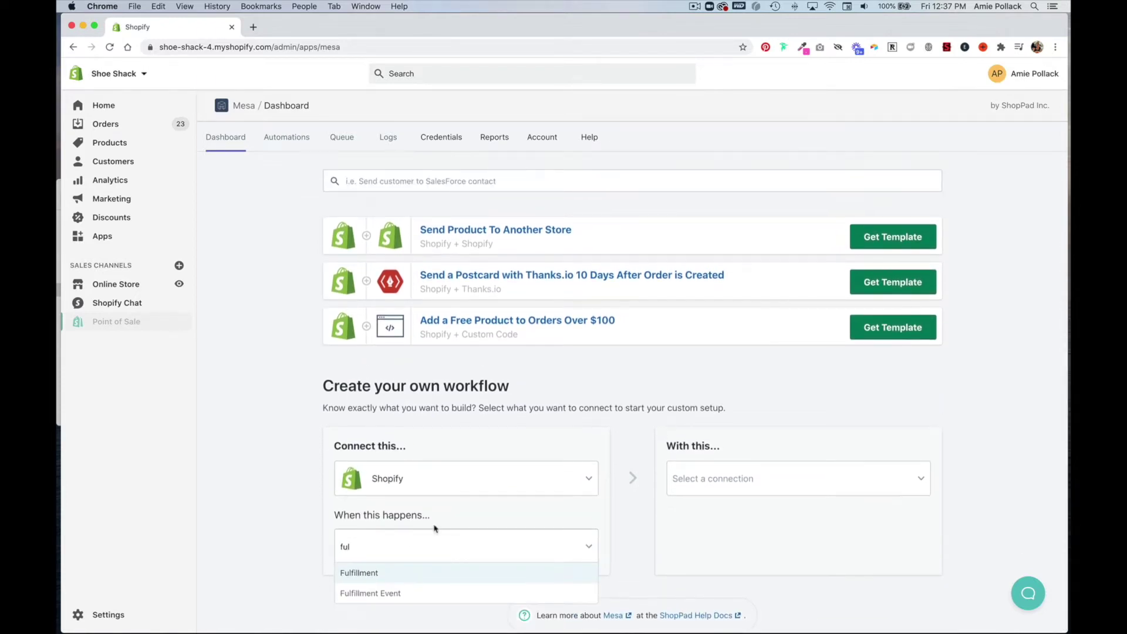
left_click(418, 575)
left_click(525, 548)
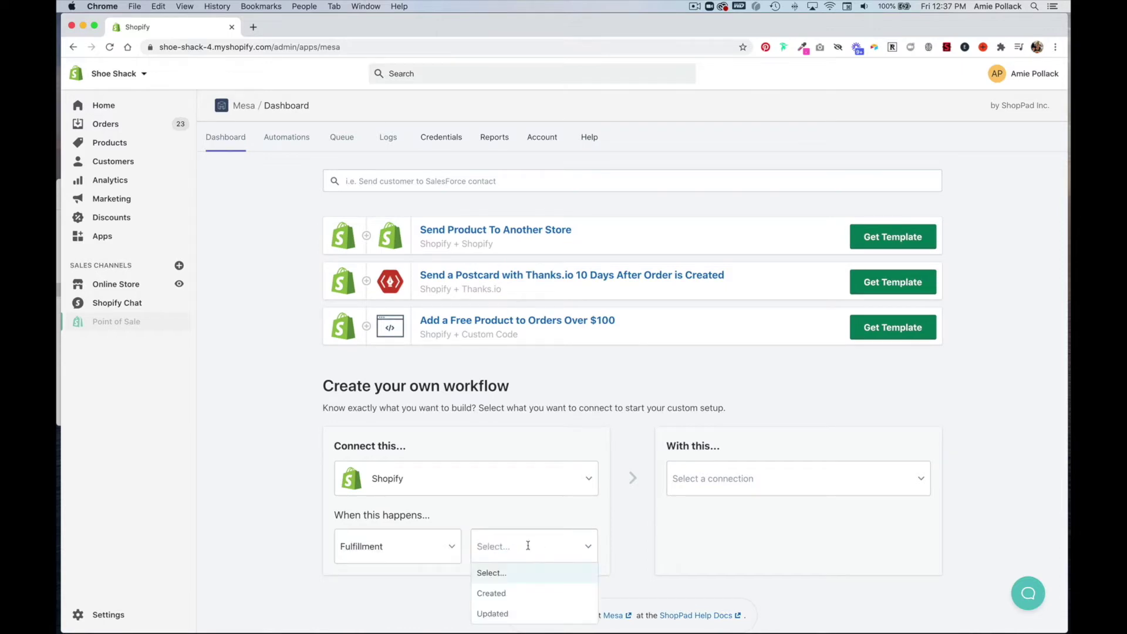
left_click(523, 593)
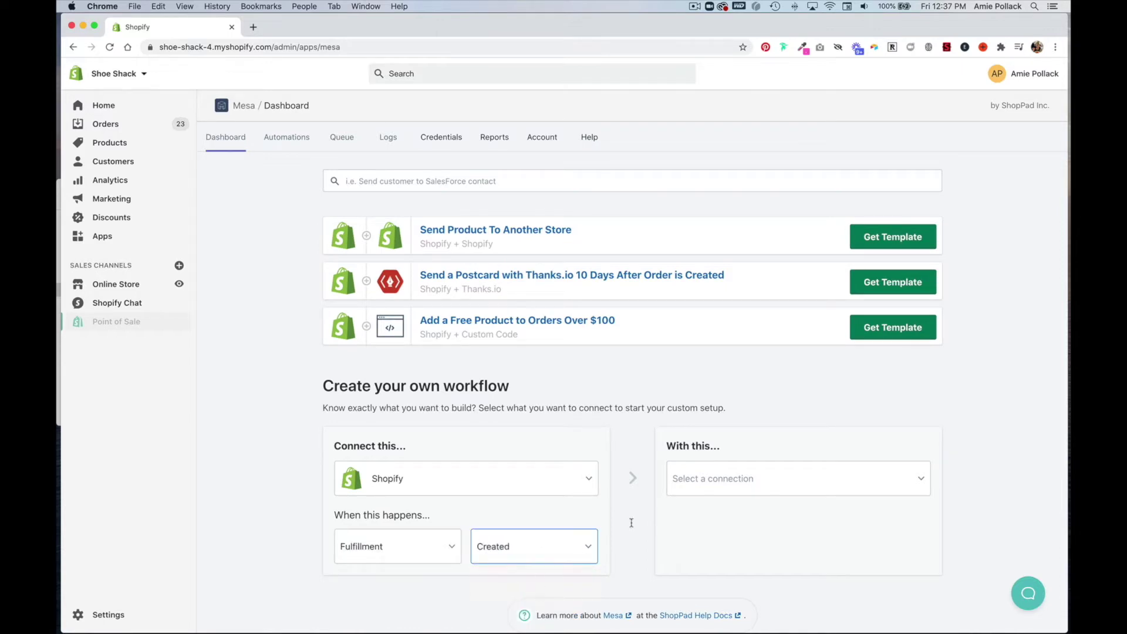
- Connect the trigger to Mesa Delay and create the automation
left_click(721, 484)
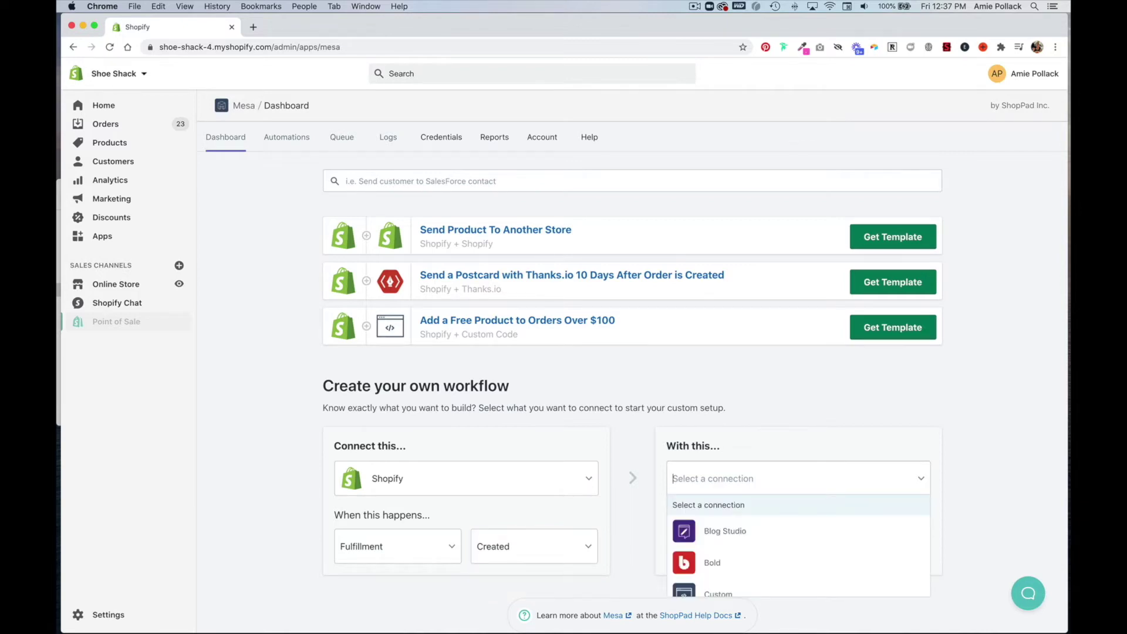
type("delay")
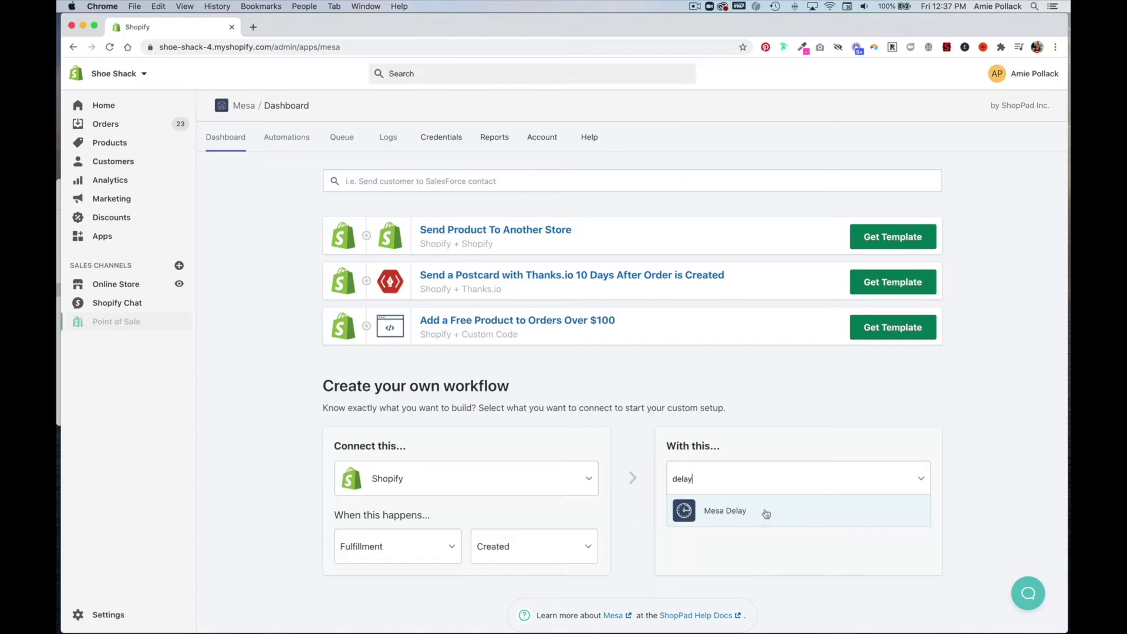
left_click(766, 513)
scroll(766, 512, "down", 1)
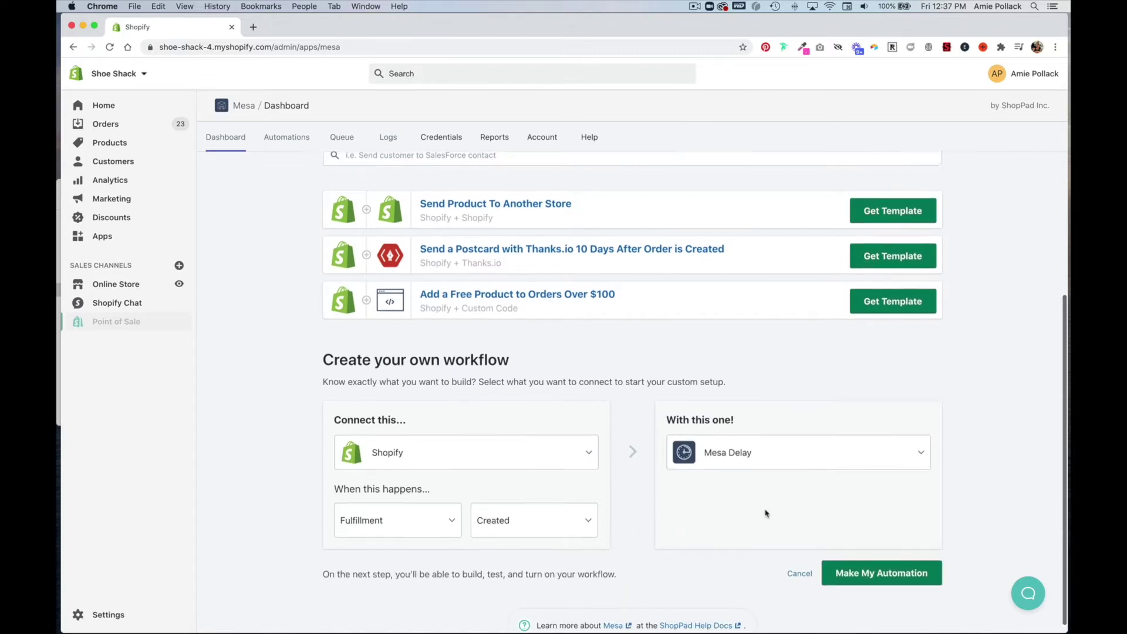
left_click(880, 574)
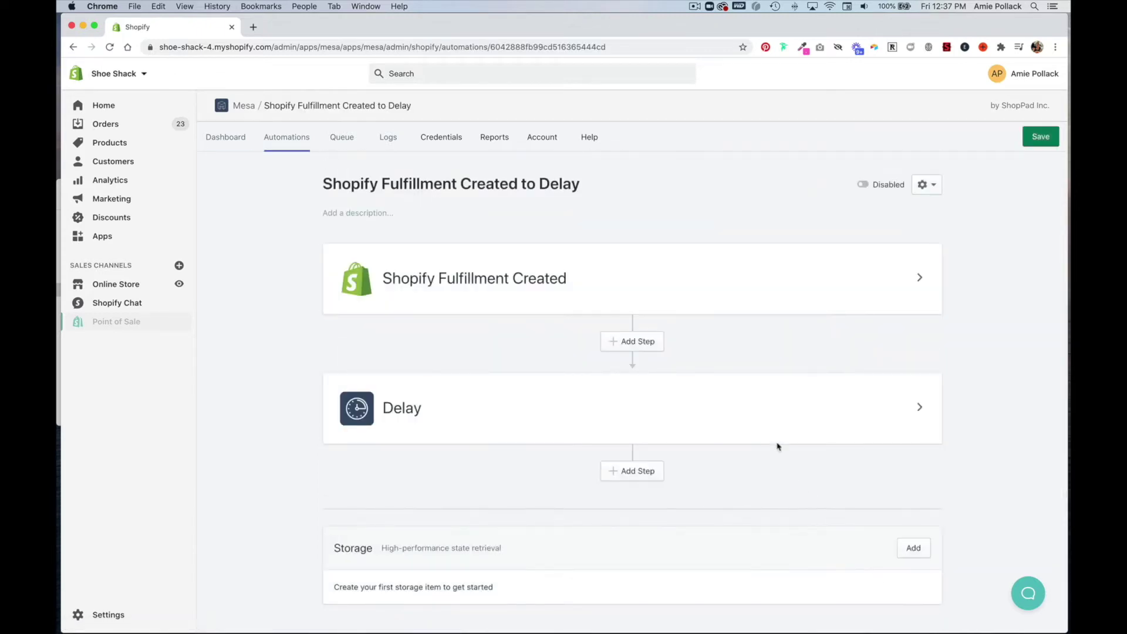
- Change the Delay step's amount from 1 to 10 Day(s)
left_click(584, 420)
scroll(584, 420, "down", 2)
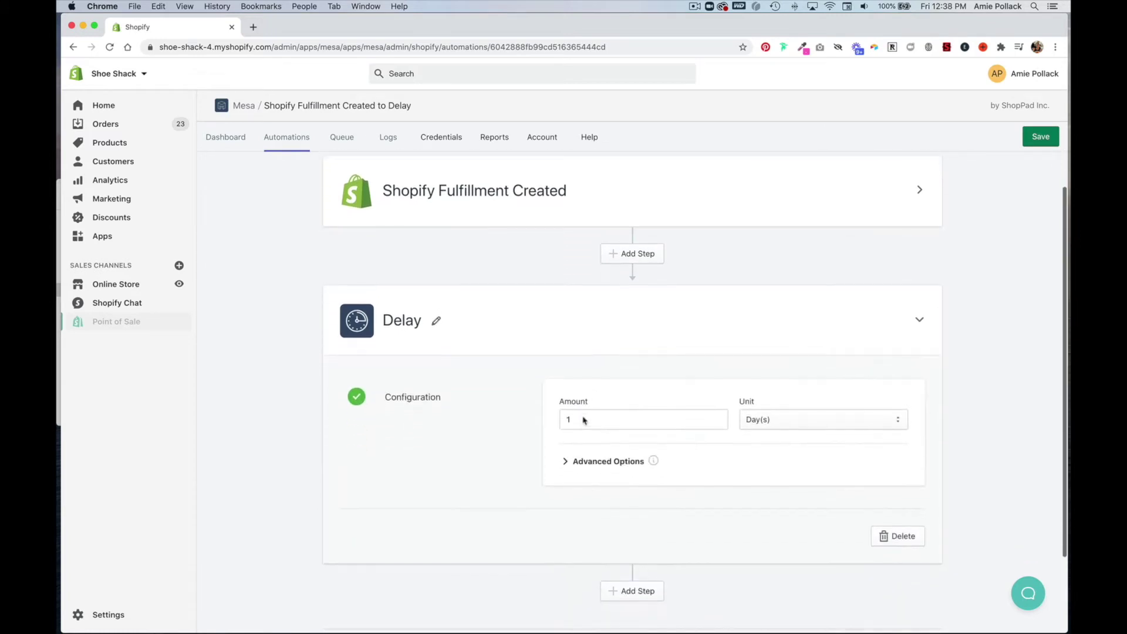
left_click(585, 411)
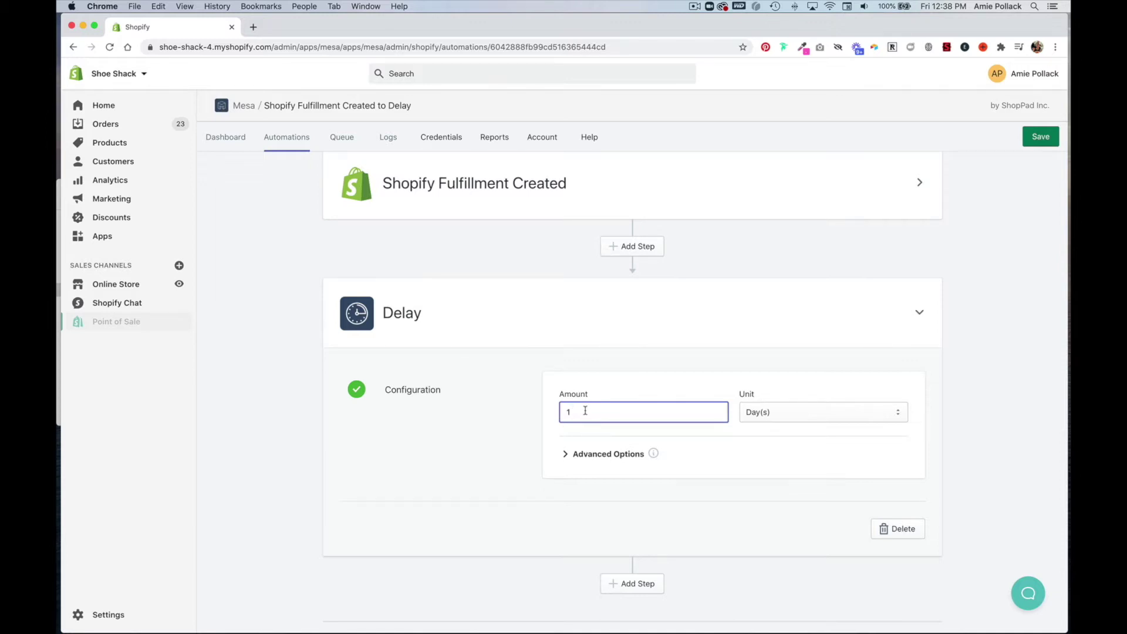
type("0")
scroll(606, 415, "down", 3)
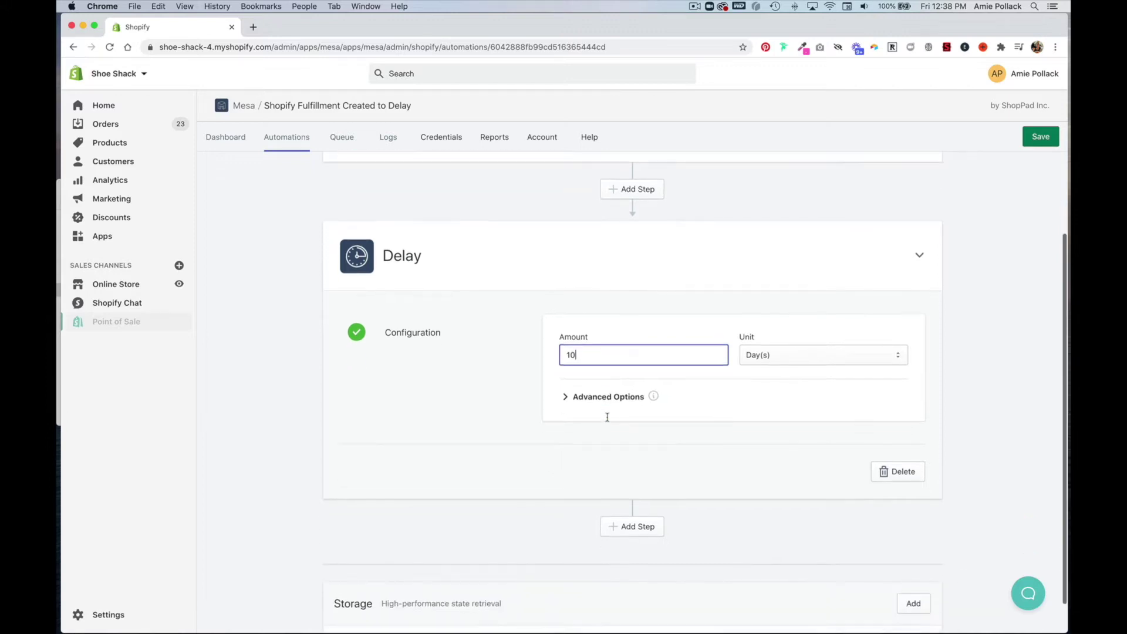
- Add a Tracktor Retrieve Fulfillment step after the delay
left_click(636, 526)
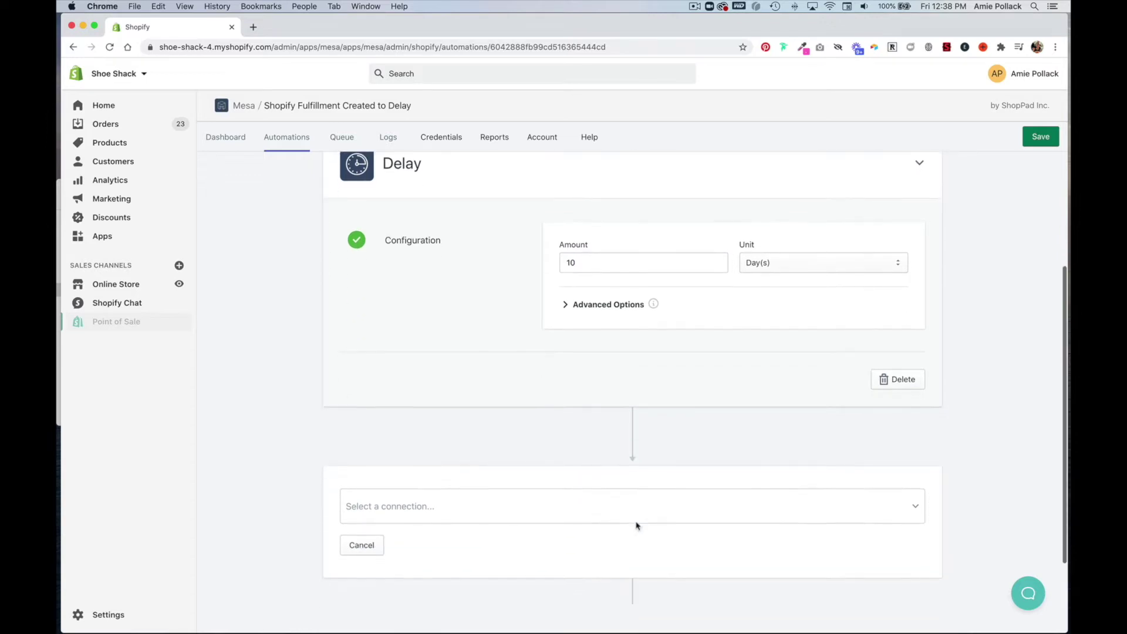
left_click(635, 485)
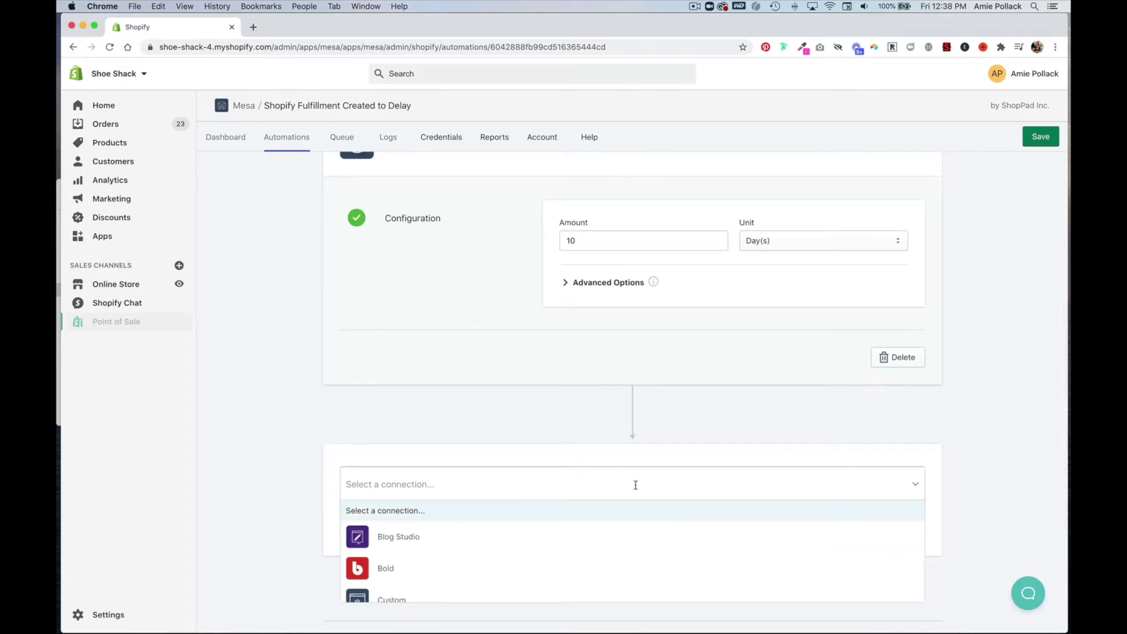
type("track")
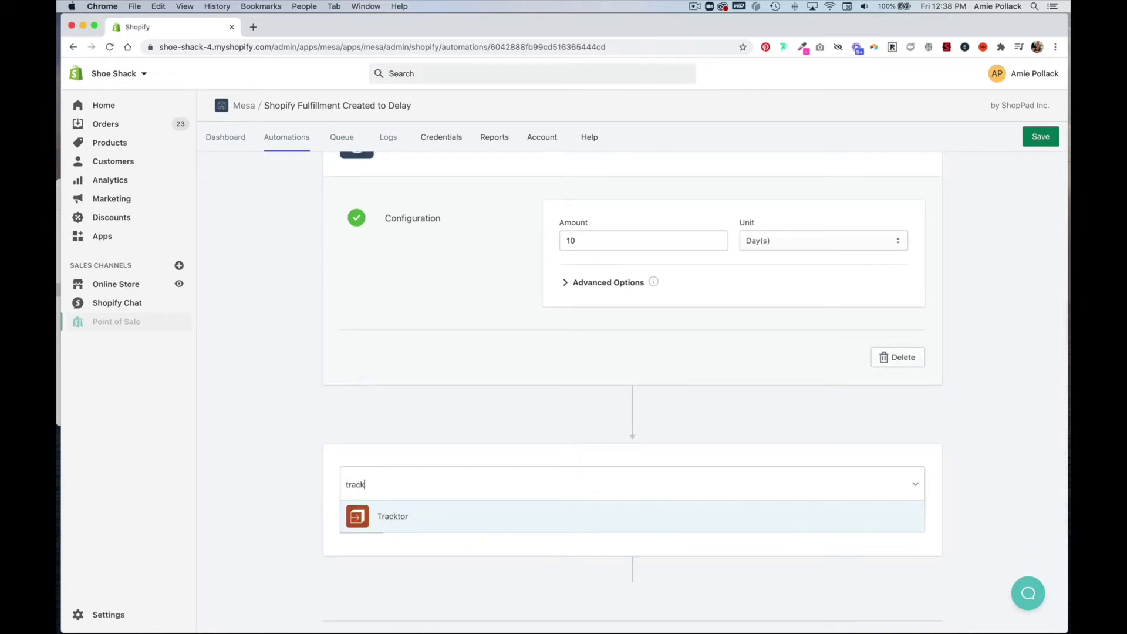
left_click(618, 520)
scroll(618, 521, "down", 3)
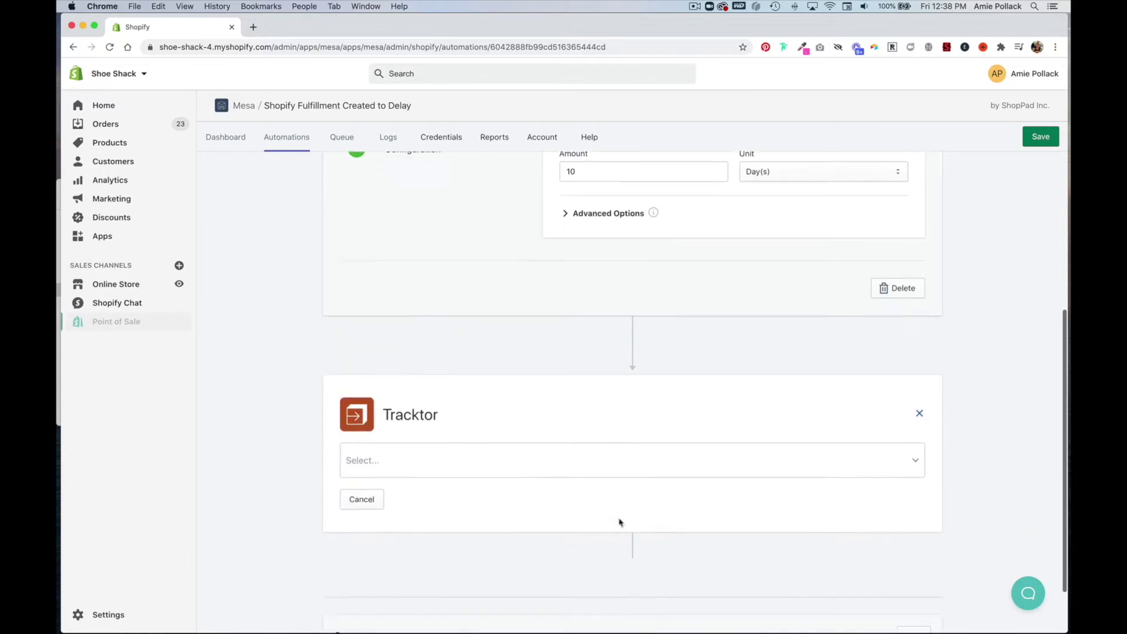
left_click(584, 439)
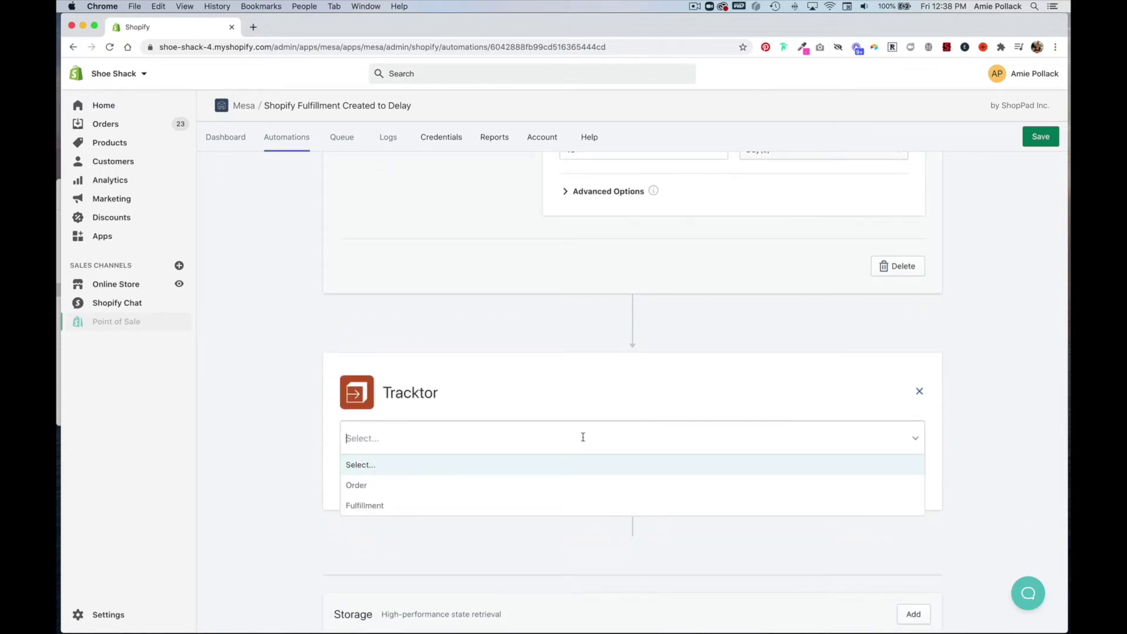
left_click(577, 505)
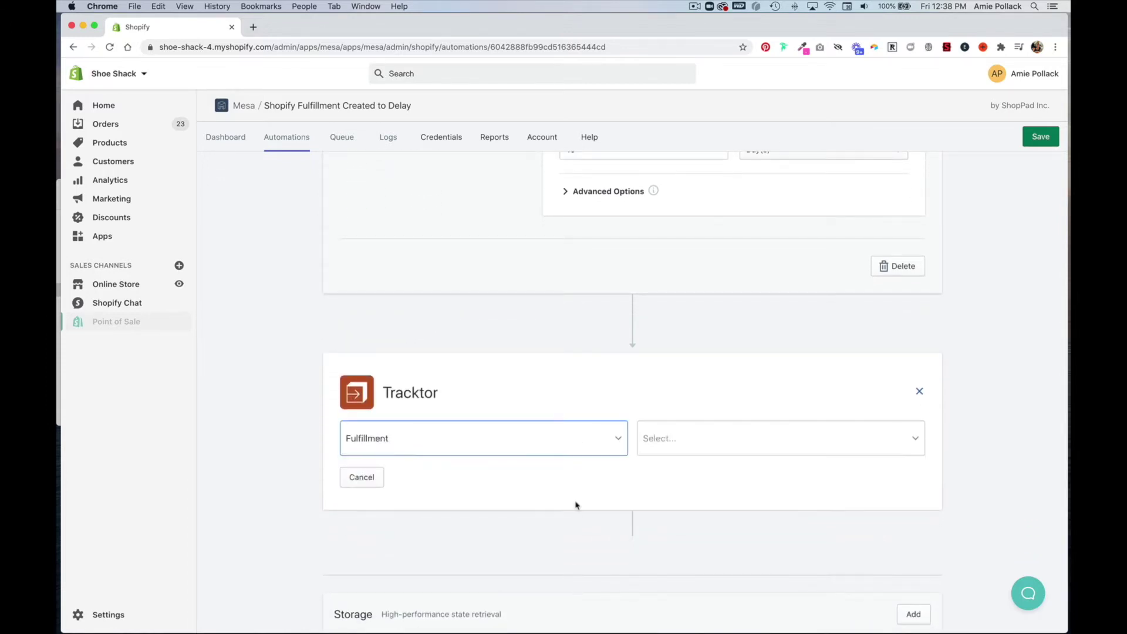
left_click(687, 439)
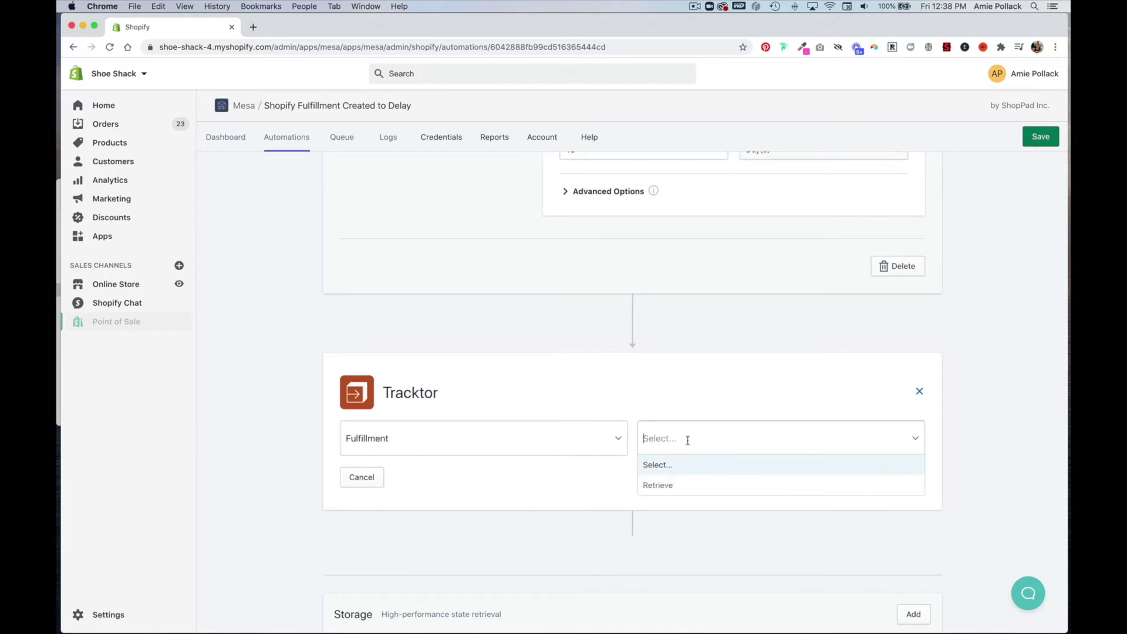
left_click(679, 485)
left_click(417, 480)
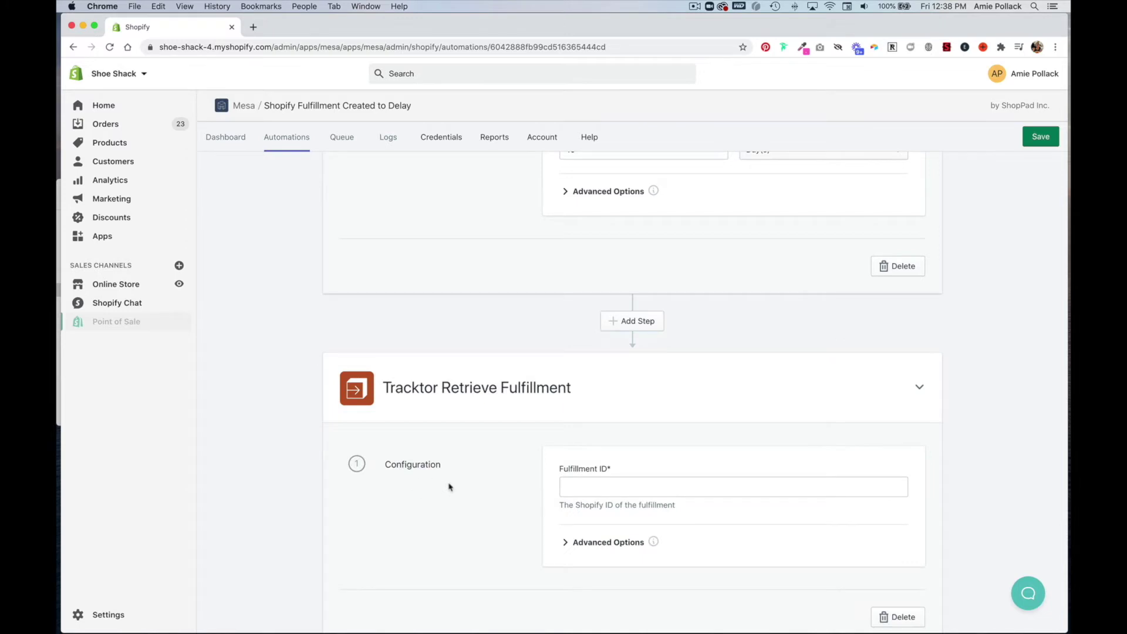
- Set the Tracktor step's Fulfillment ID to {{delay.id}}
scroll(484, 496, "down", 4)
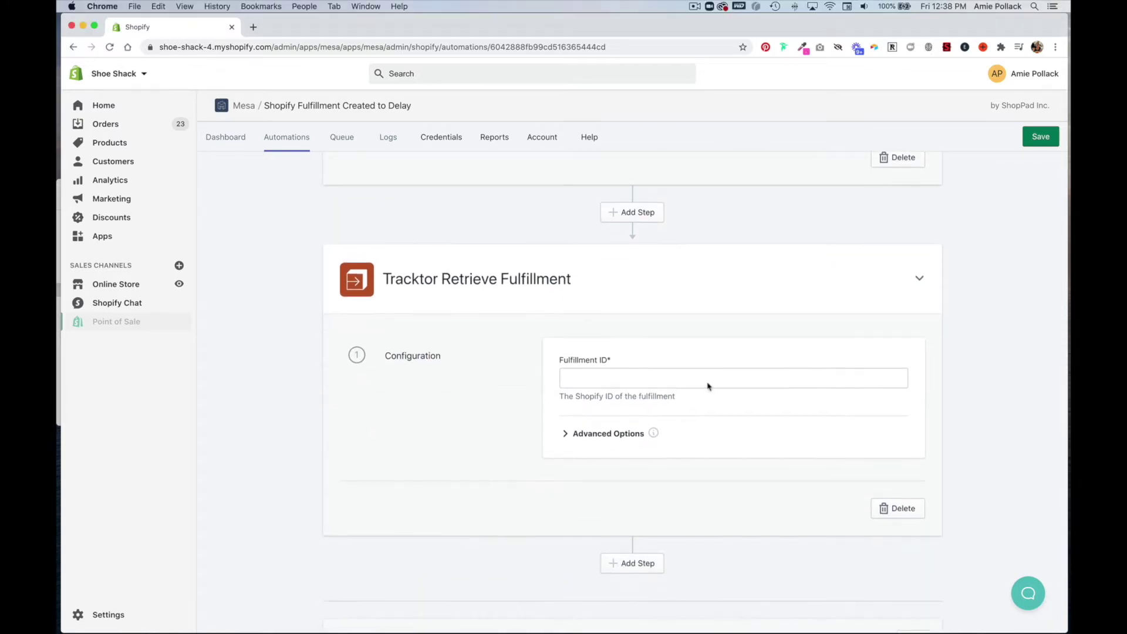
left_click(707, 379)
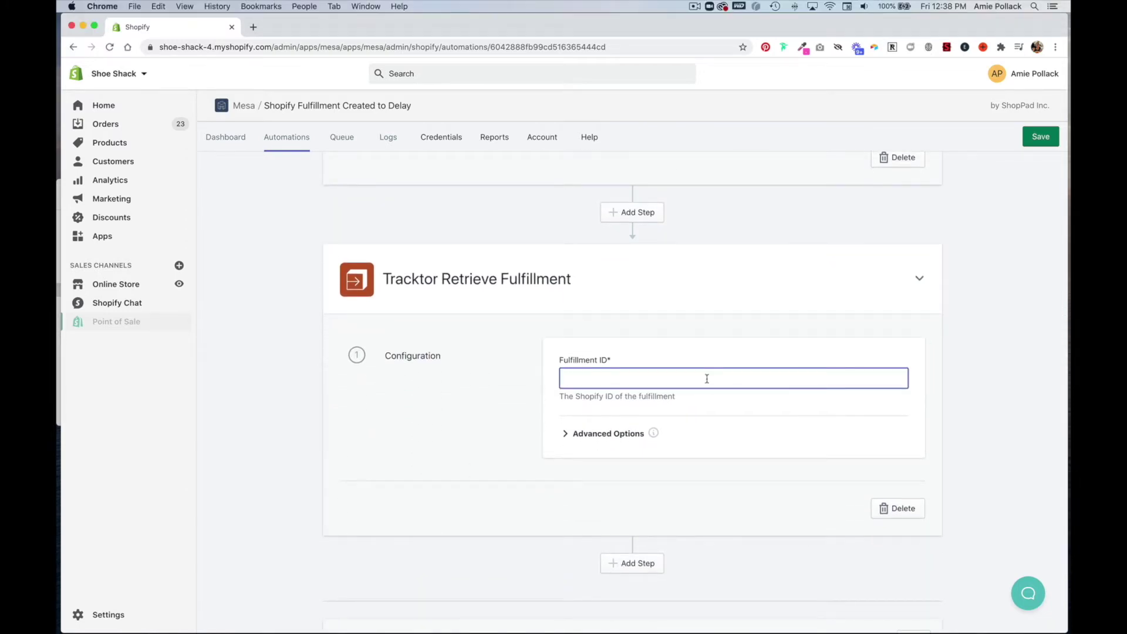
type("{{delay.id}}")
scroll(710, 419, "down", 2)
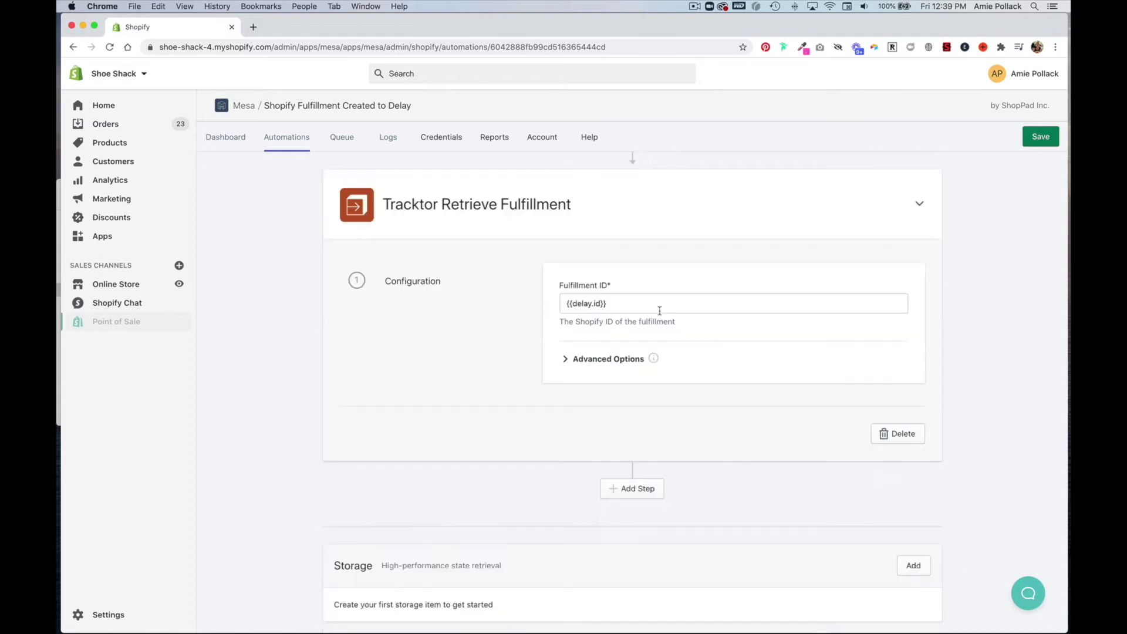
- Add a Mesa Filter step after the Tracktor lookup
left_click(635, 489)
scroll(634, 487, "down", 2)
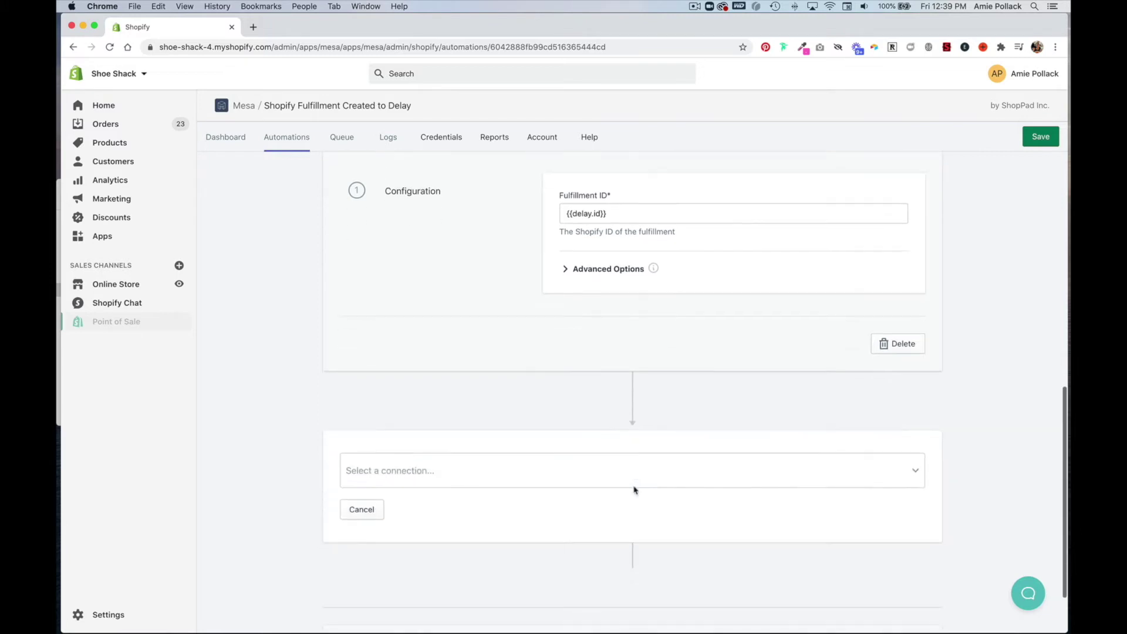
left_click(632, 474)
type("filter")
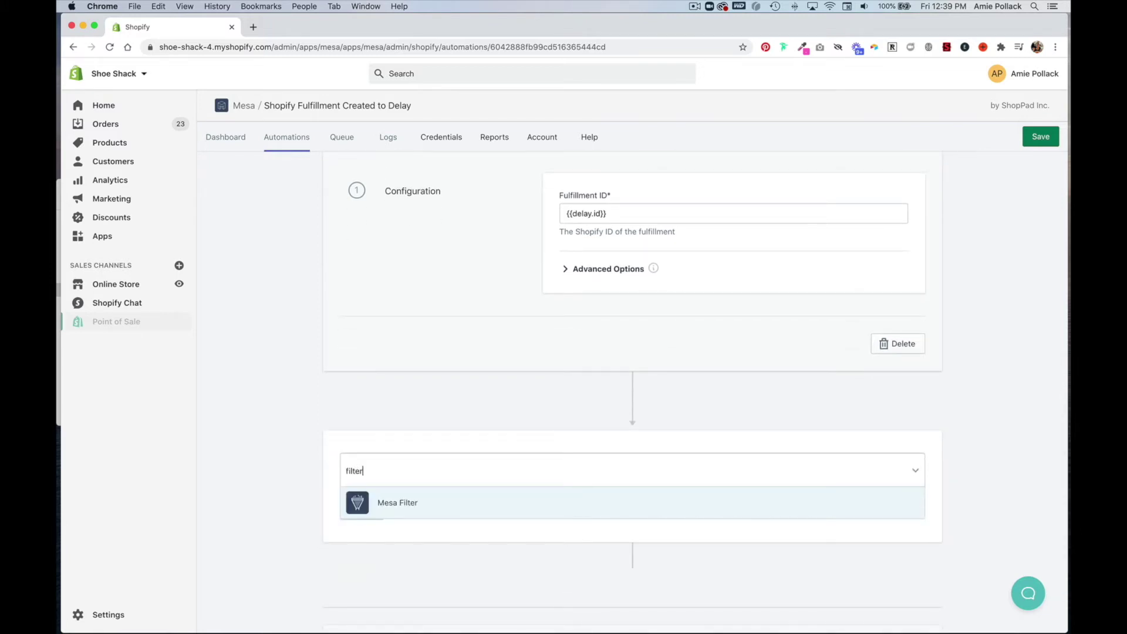
left_click(615, 495)
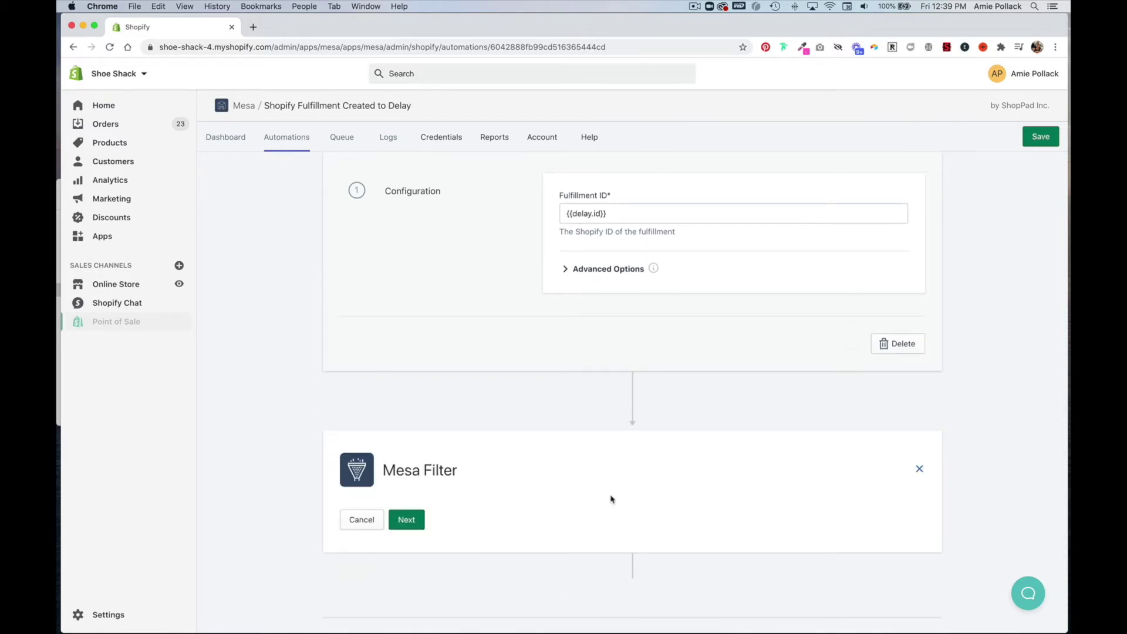
left_click(405, 519)
scroll(539, 524, "down", 3)
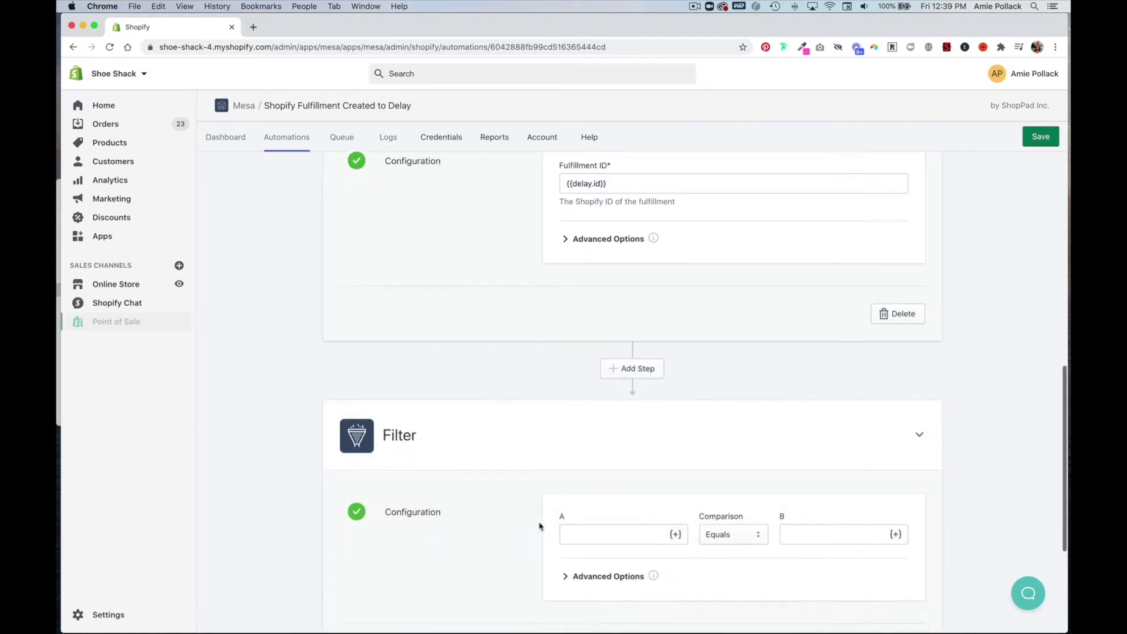
scroll(539, 526, "down", 2)
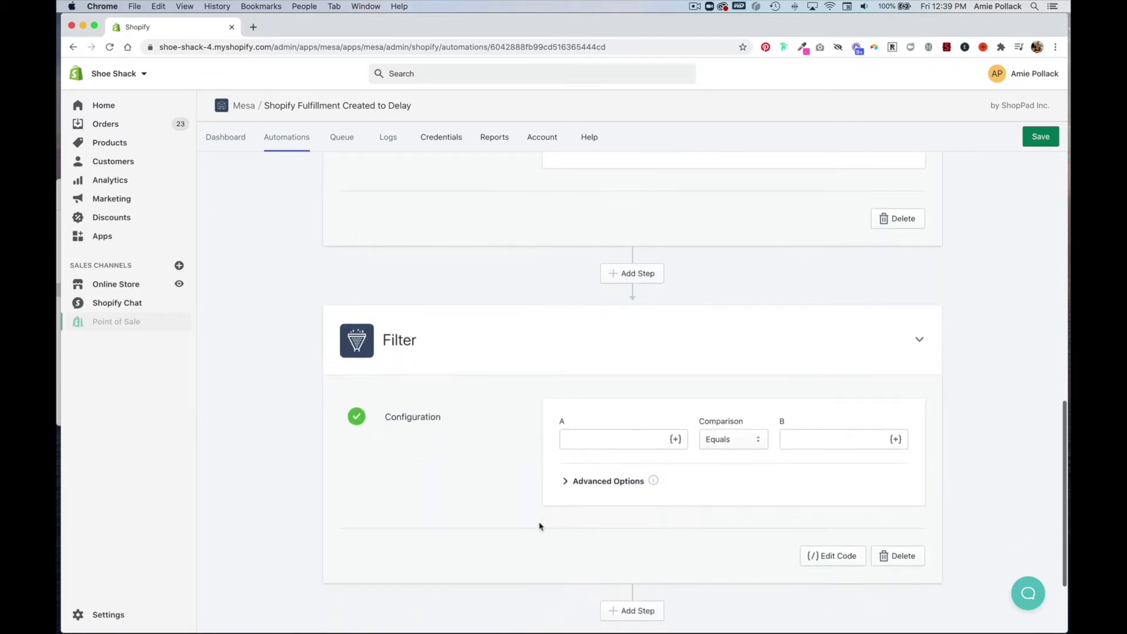
- Set the filter condition to Tracktor Shipment Status does not equal 'delivered'
left_click(675, 439)
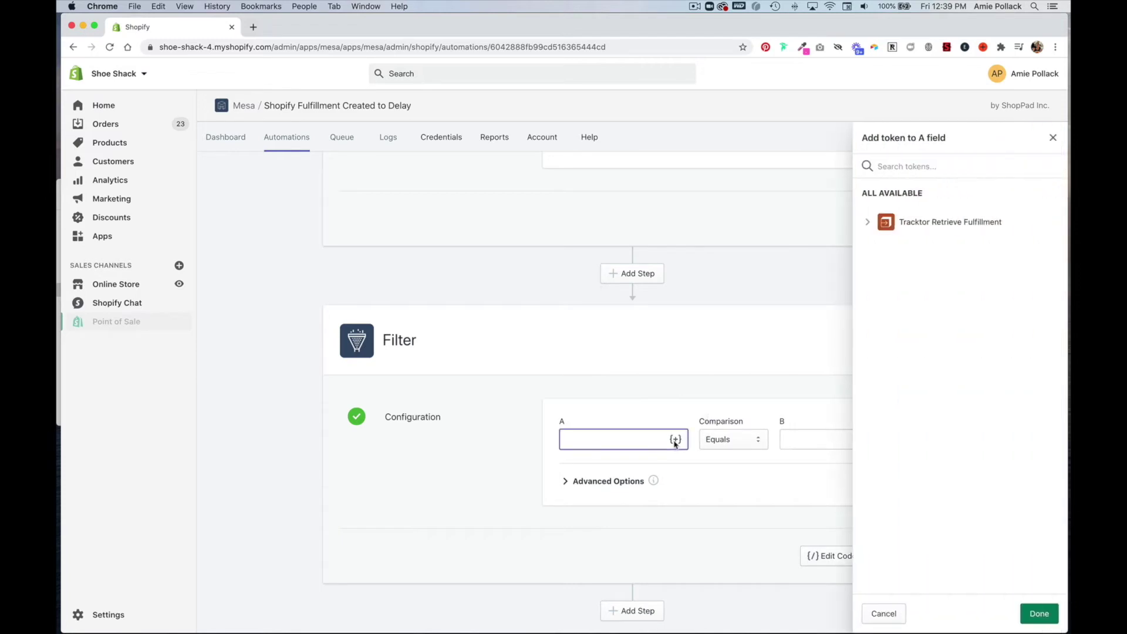
left_click(868, 222)
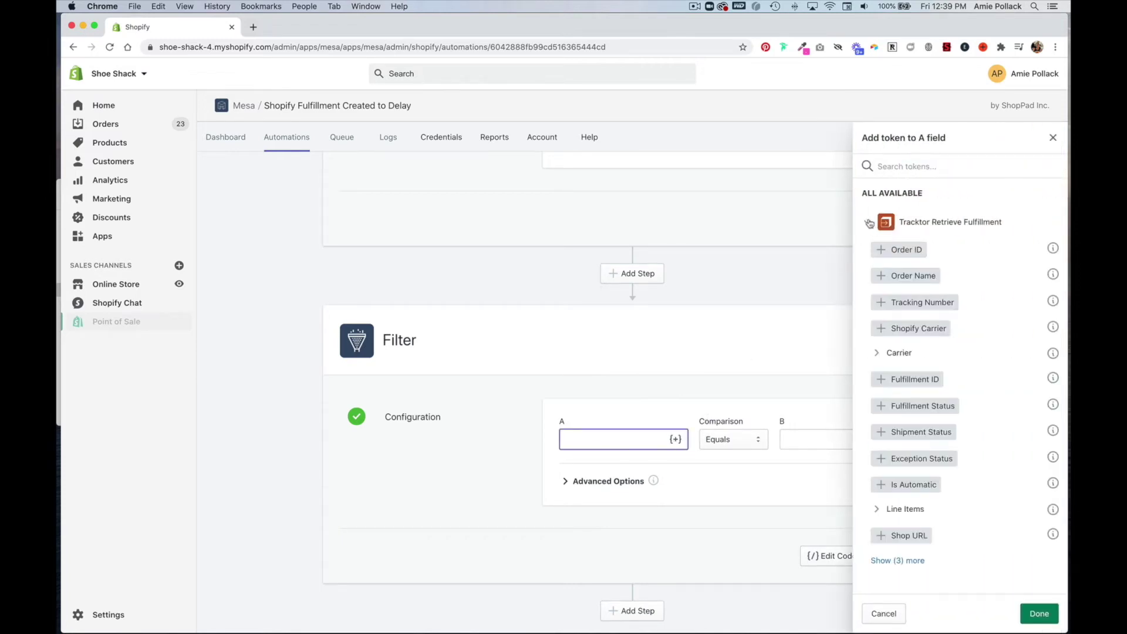
left_click(935, 431)
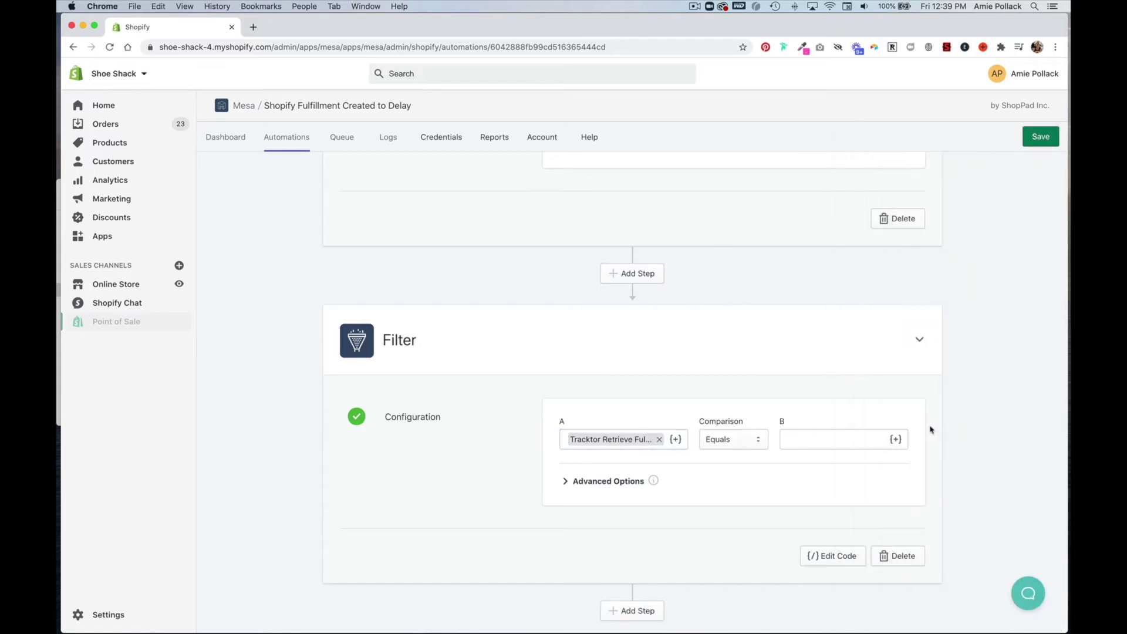
left_click(745, 447)
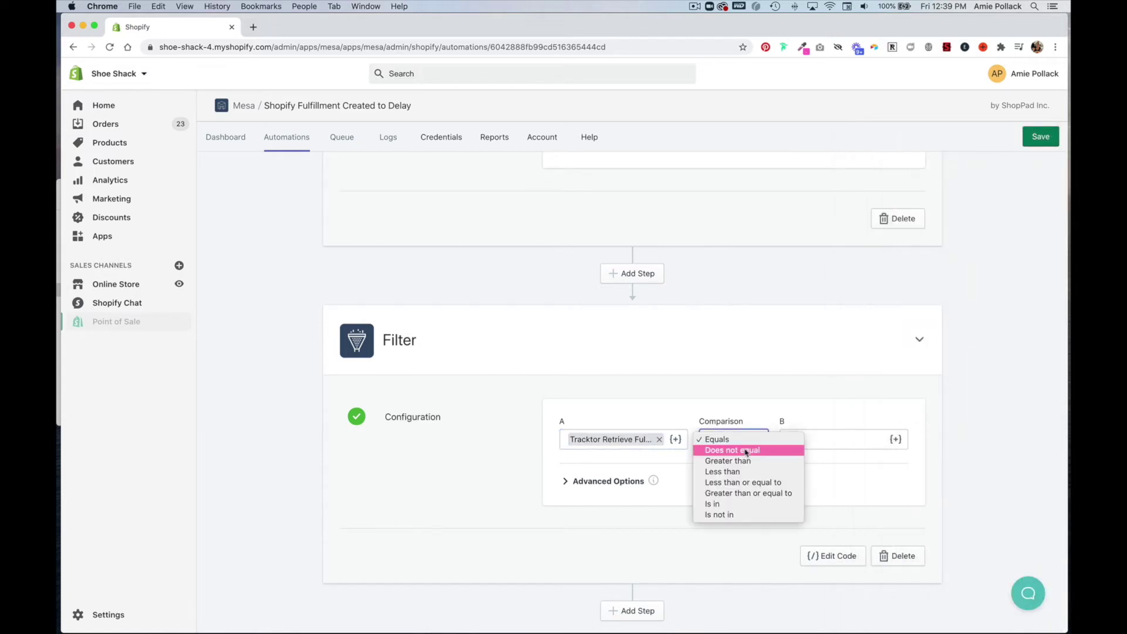
left_click(751, 450)
left_click(804, 439)
type("d")
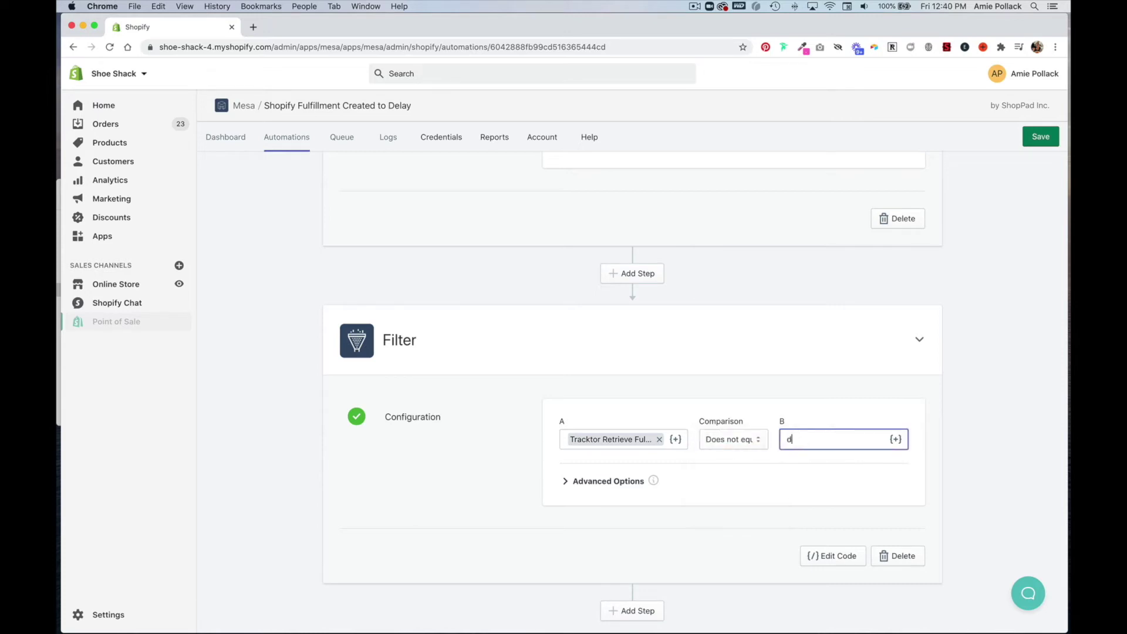
type("elivered")
scroll(849, 508, "down", 3)
- Add a Shopify Order Retrieve step after the filter
left_click(644, 531)
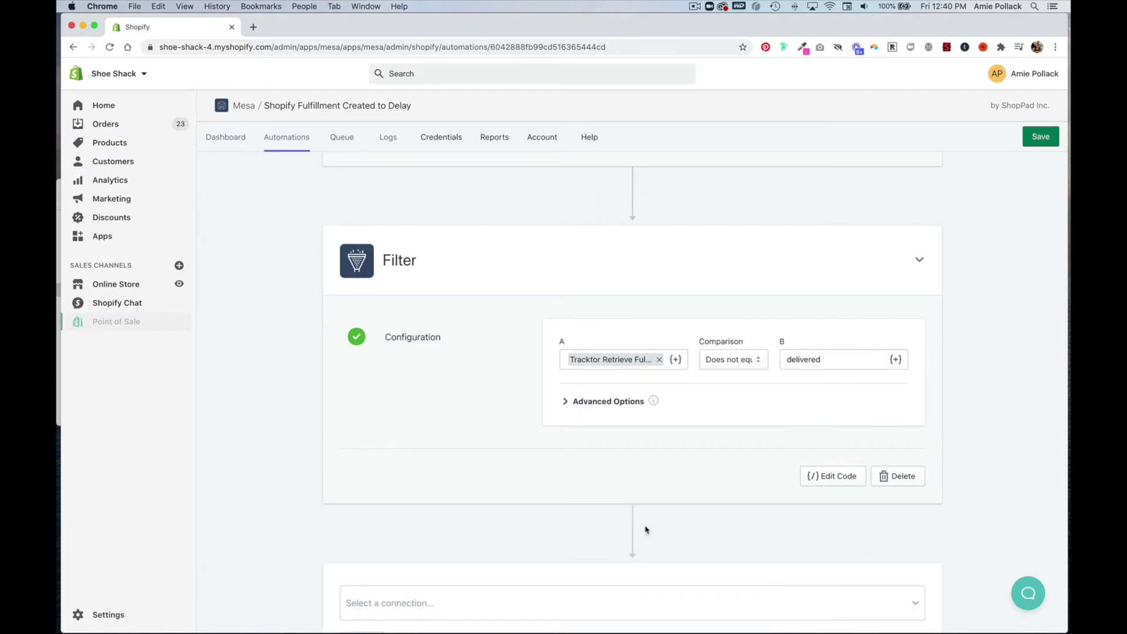
scroll(645, 530, "down", 2)
left_click(643, 502)
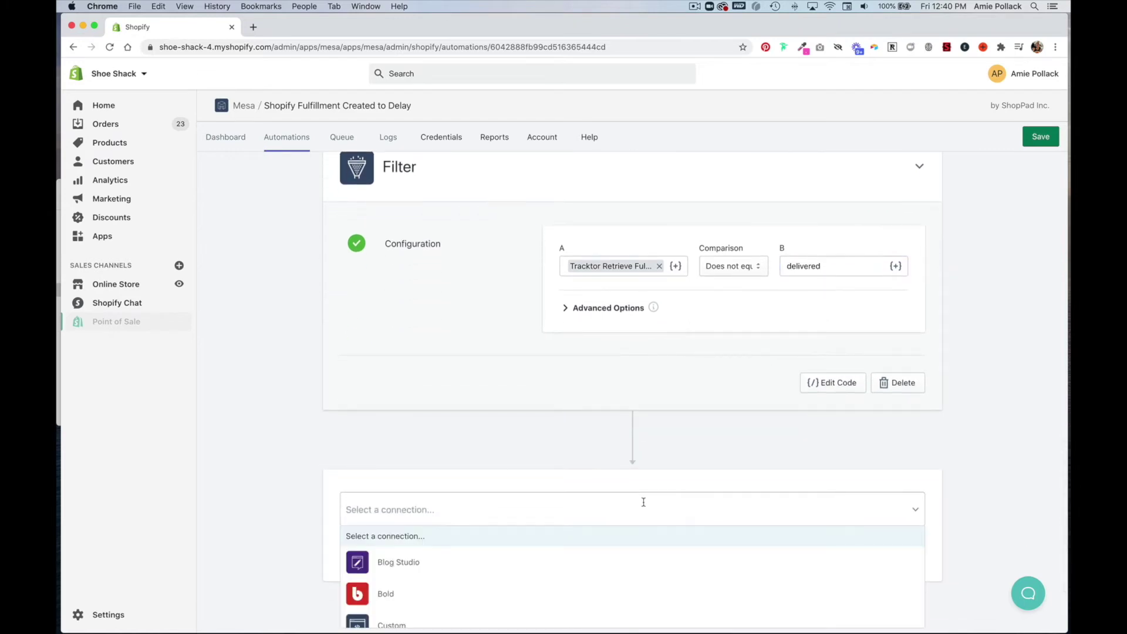
type("shop")
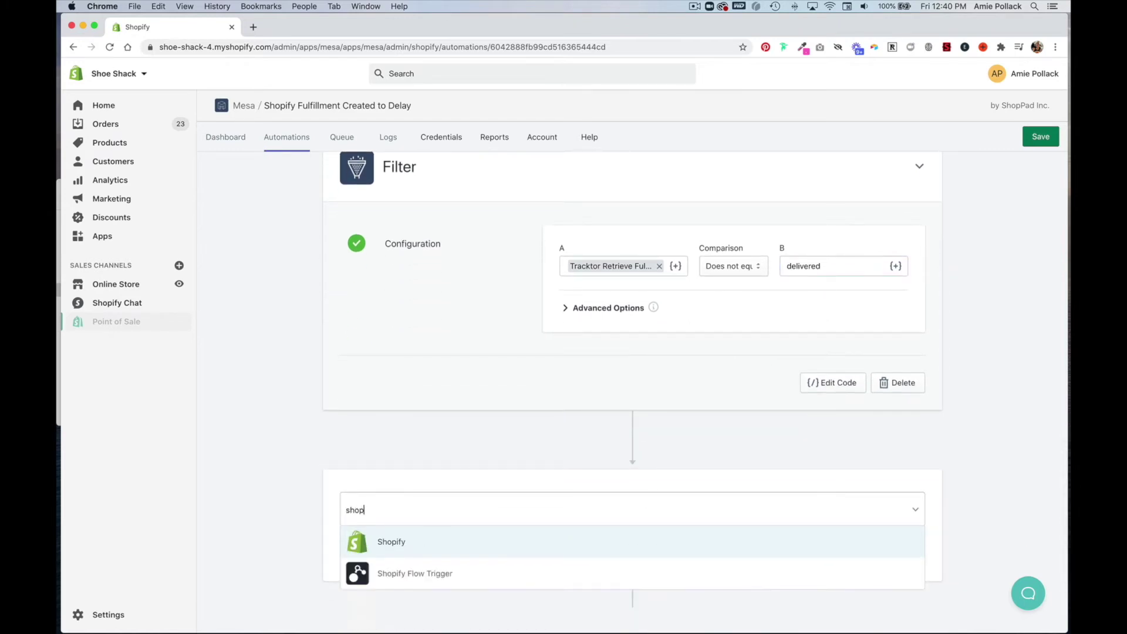
left_click(586, 541)
scroll(587, 540, "down", 2)
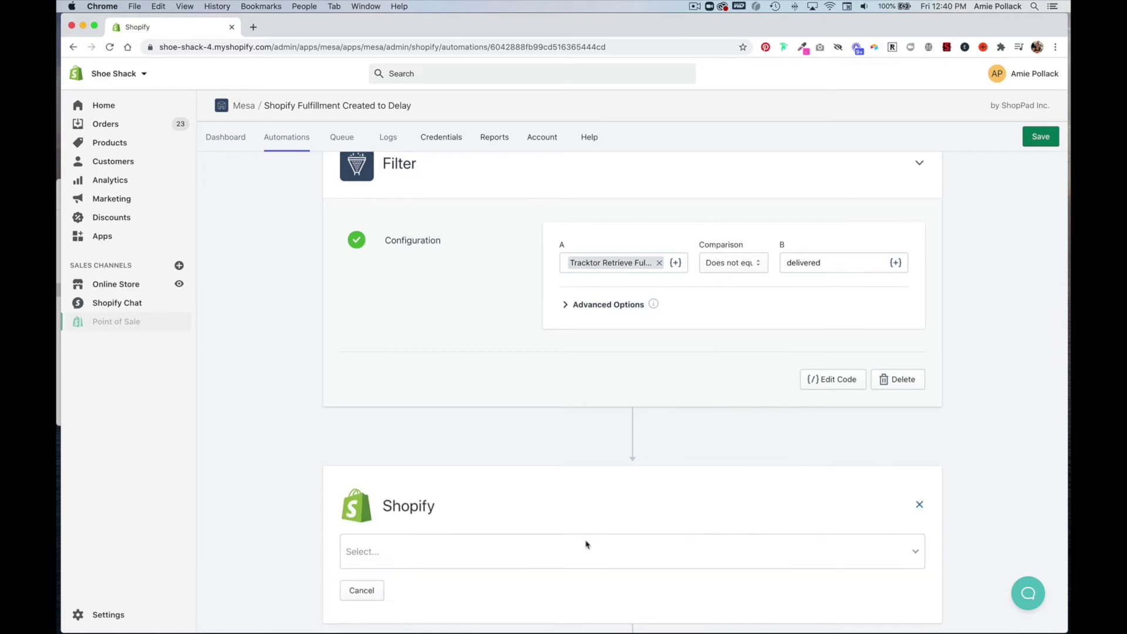
left_click(597, 488)
left_click(589, 522)
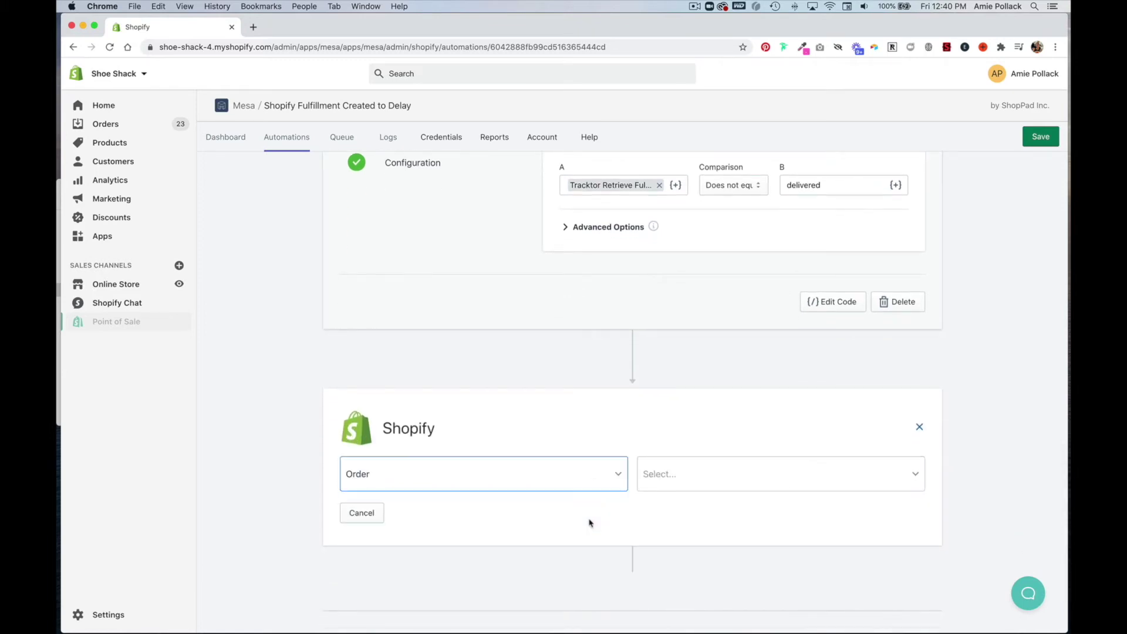
left_click(733, 472)
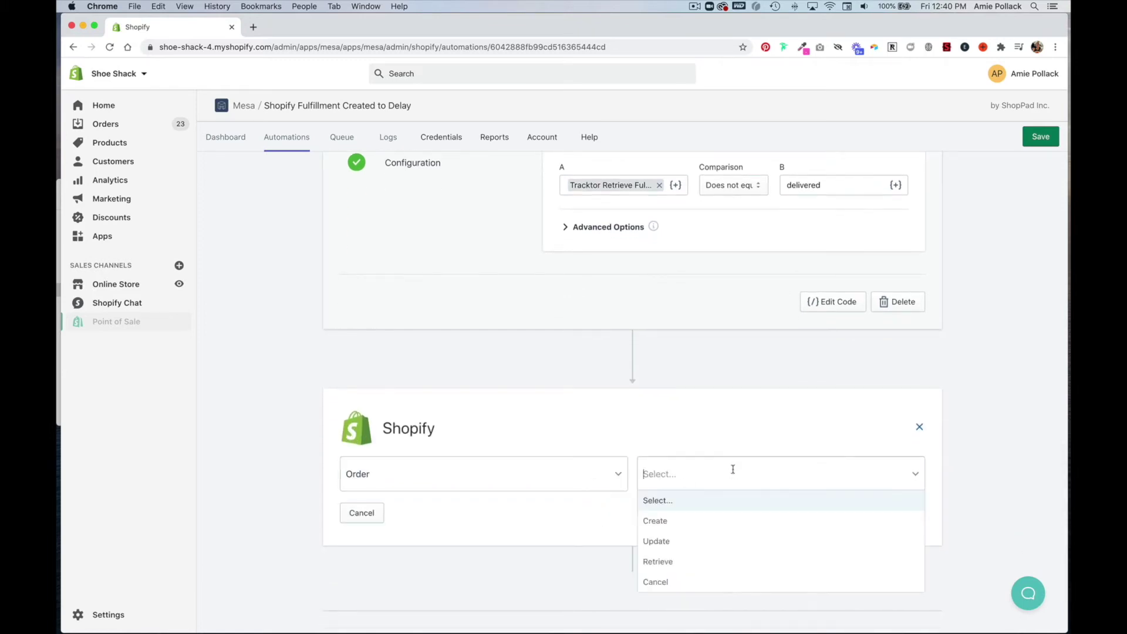
left_click(719, 559)
left_click(413, 513)
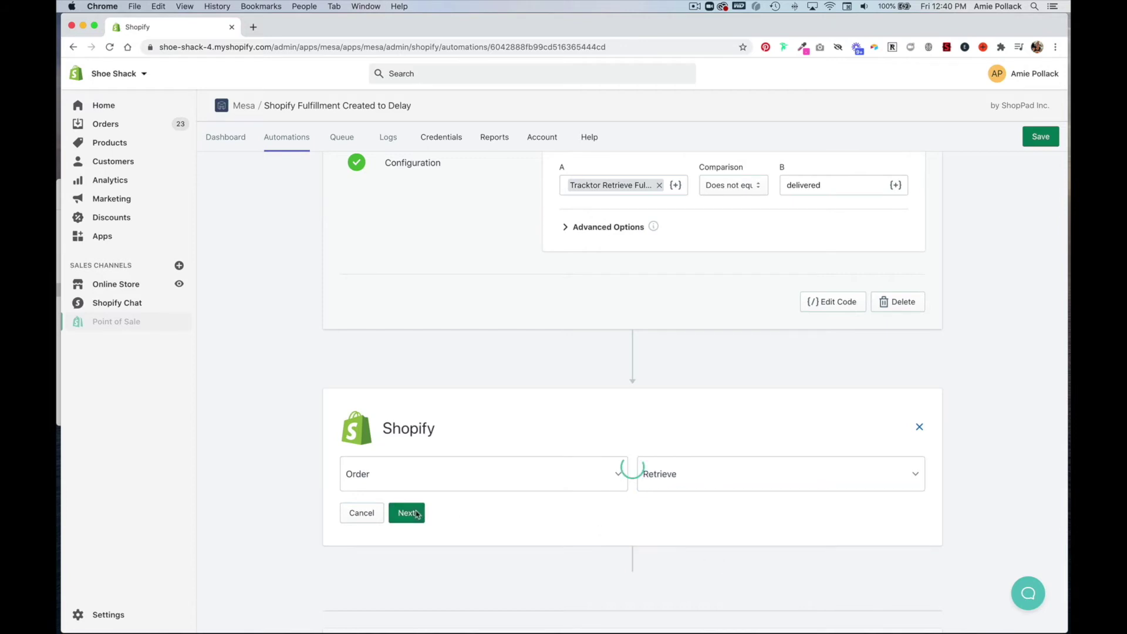
- Set the Shopify step's Order ID to {{delay.order_id}}
scroll(493, 498, "down", 4)
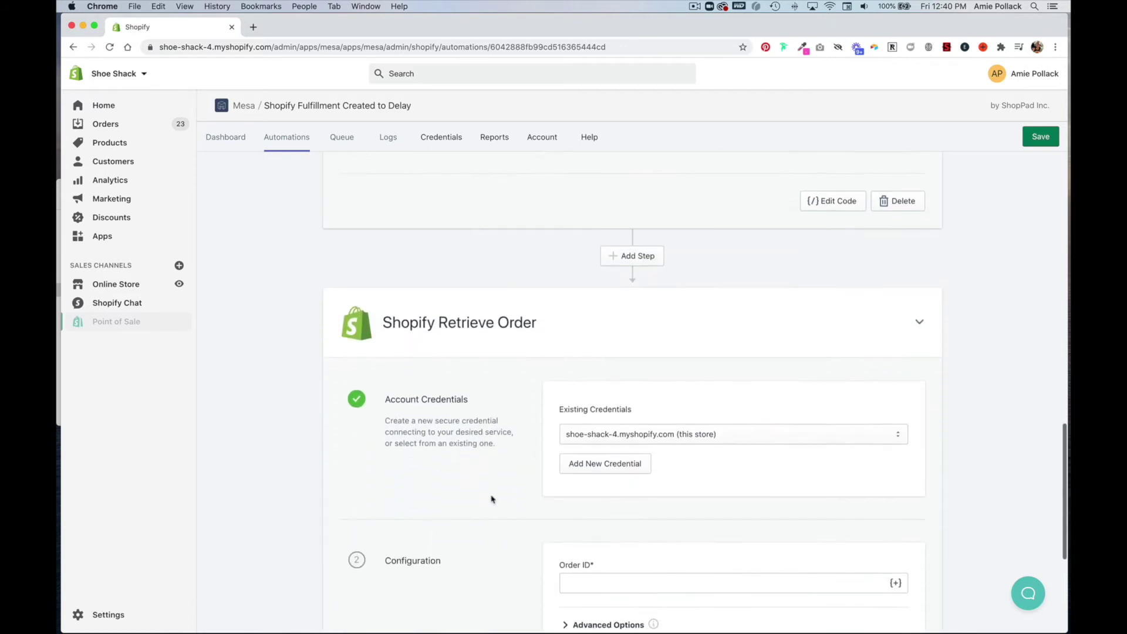
scroll(492, 499, "down", 4)
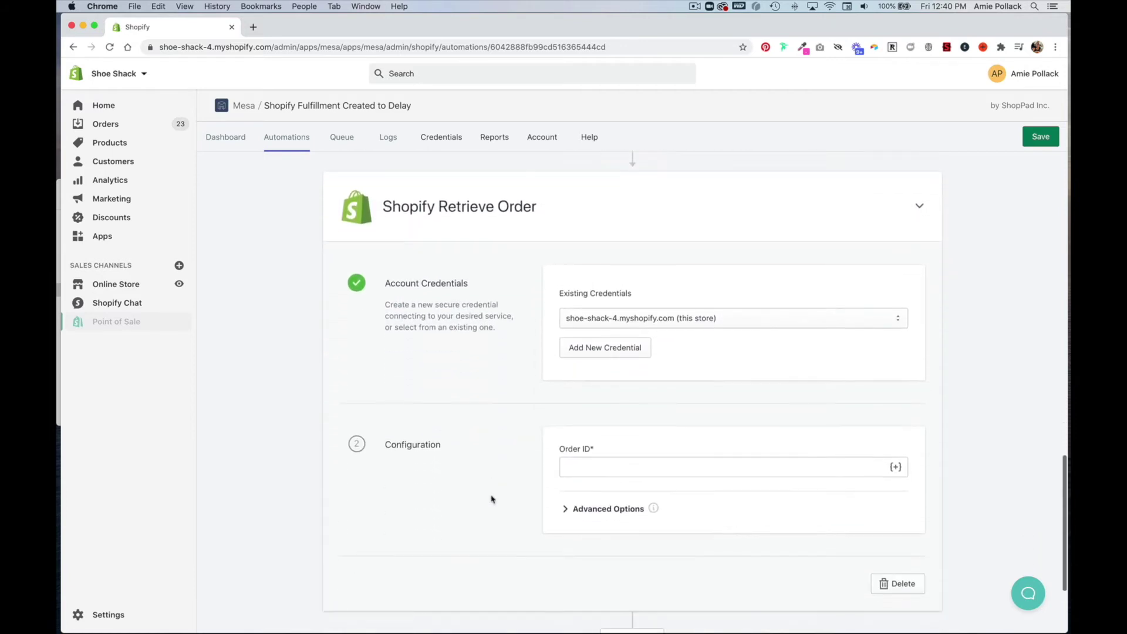
left_click(644, 458)
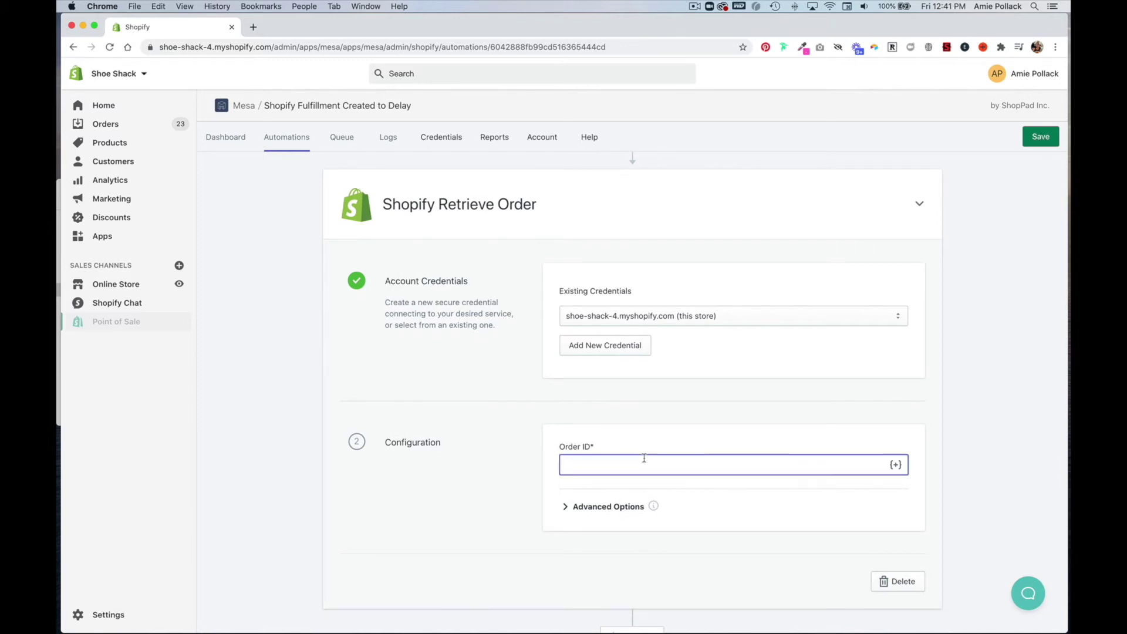
type("{{delay.")
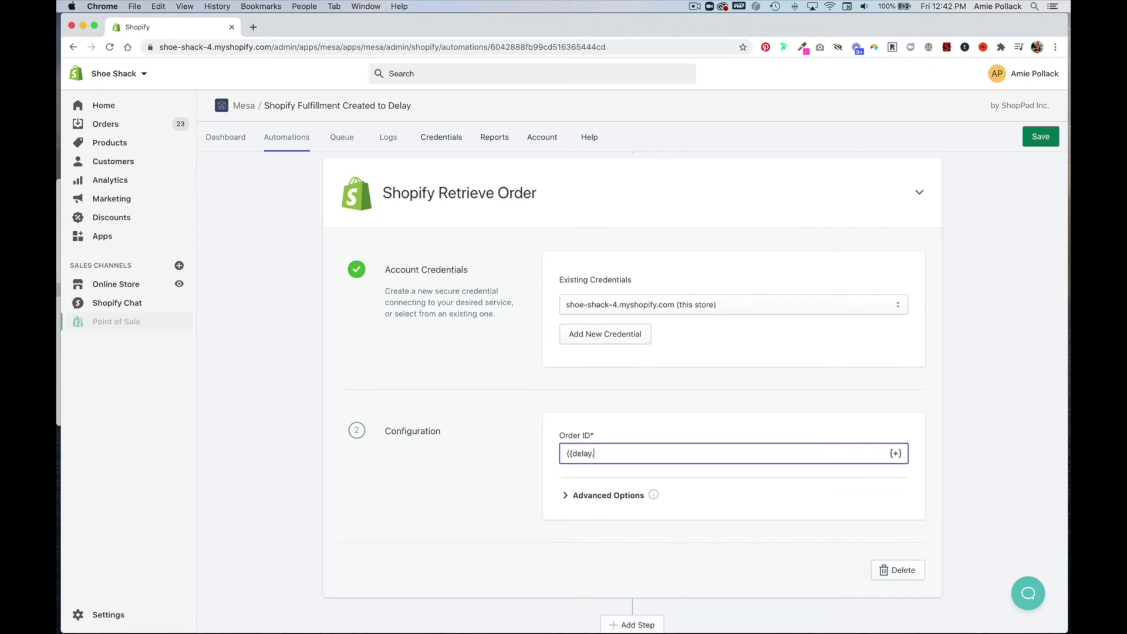
type("order_id}}")
scroll(632, 411, "down", 3)
- Add an Email step after the order retrieval
left_click(620, 525)
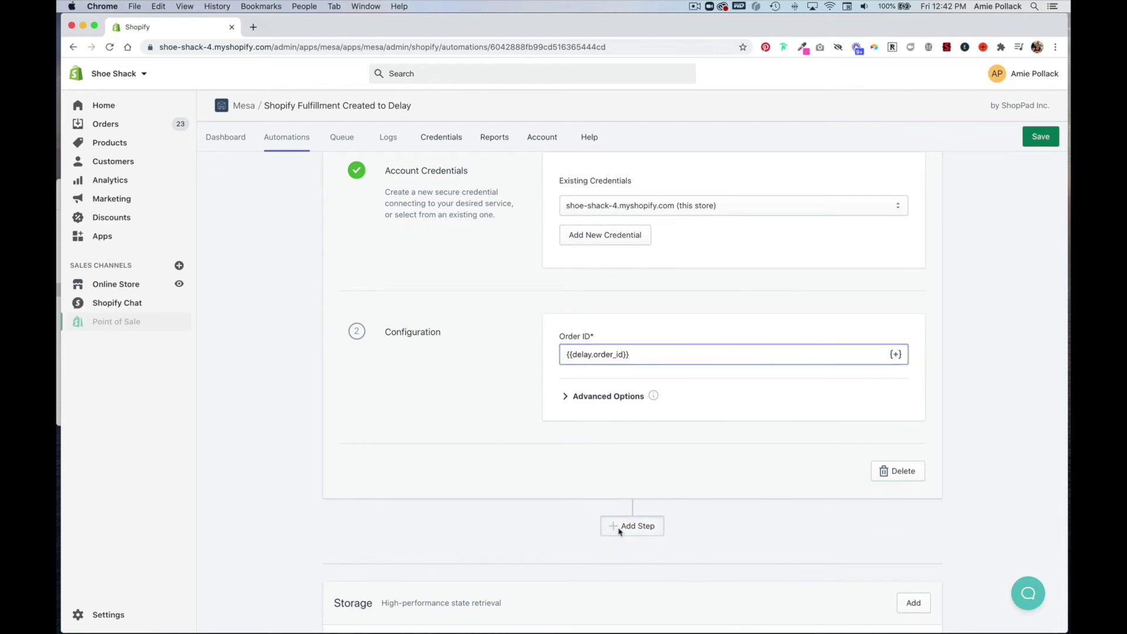
scroll(613, 511, "down", 2)
left_click(607, 486)
type("email")
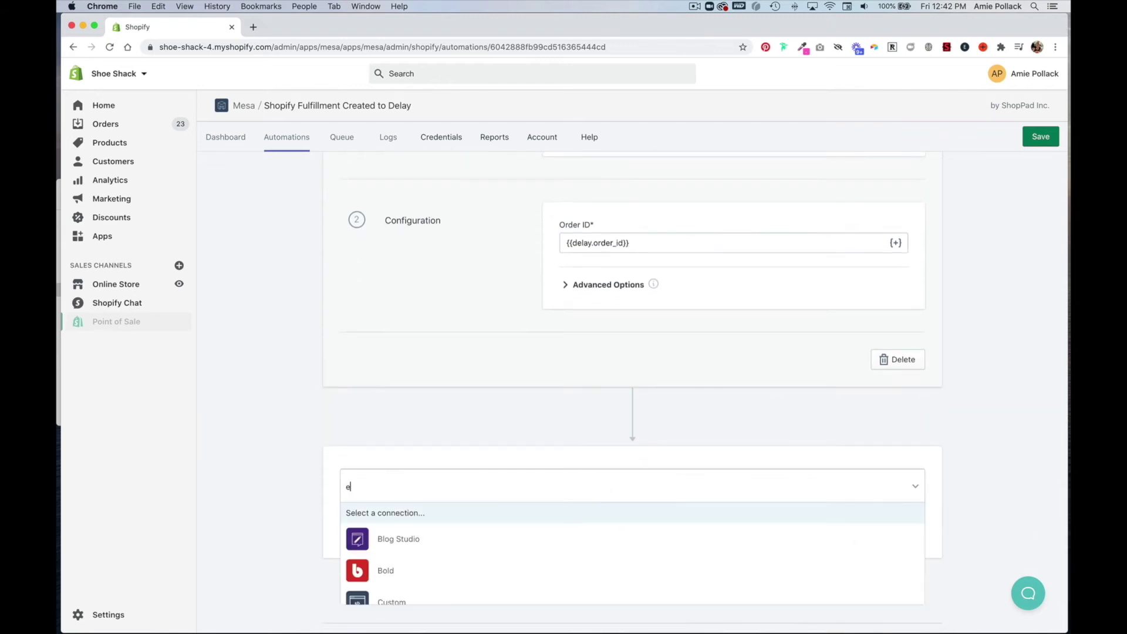
left_click(599, 516)
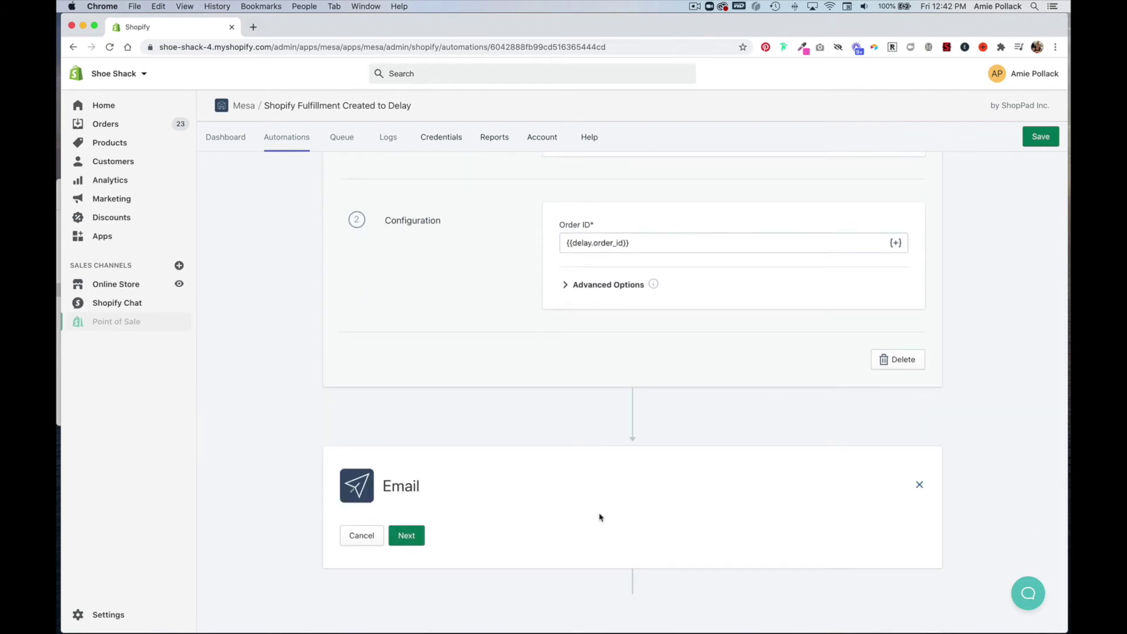
left_click(408, 536)
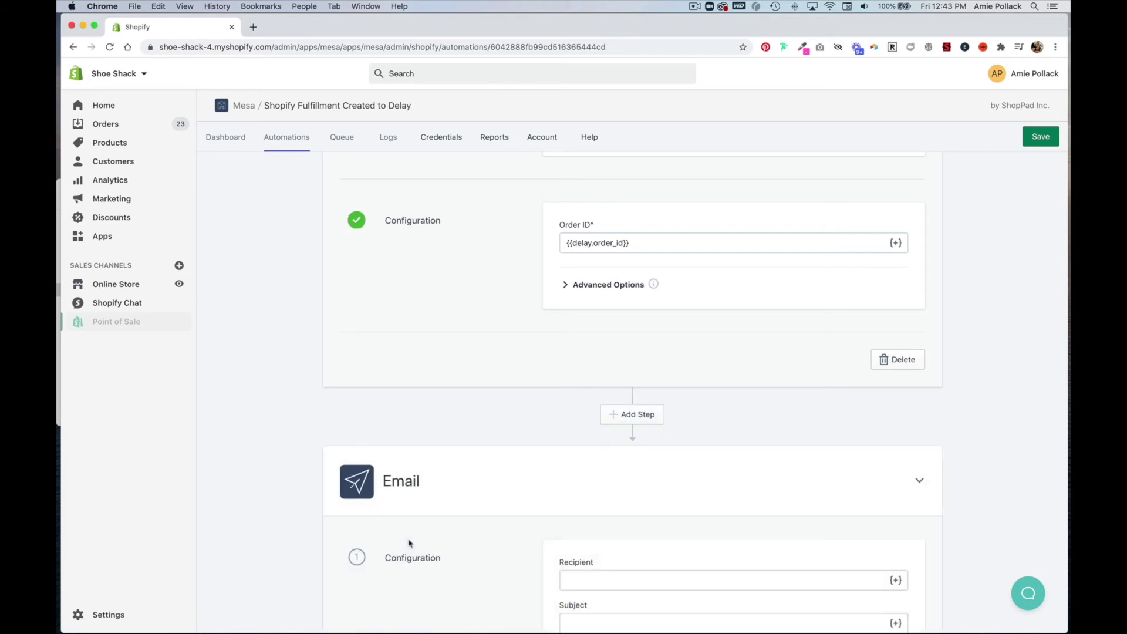
scroll(409, 543, "down", 4)
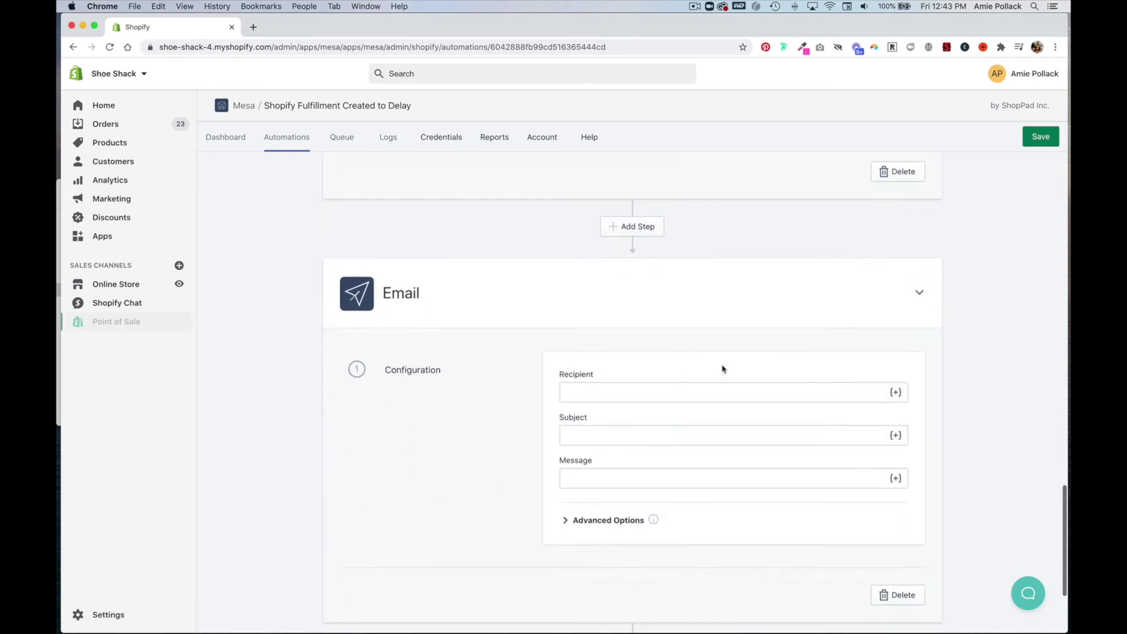
- Send the email to the retrieved order's Email, with subject 'Your Shopify order has been delayed'
left_click(709, 392)
left_click(895, 392)
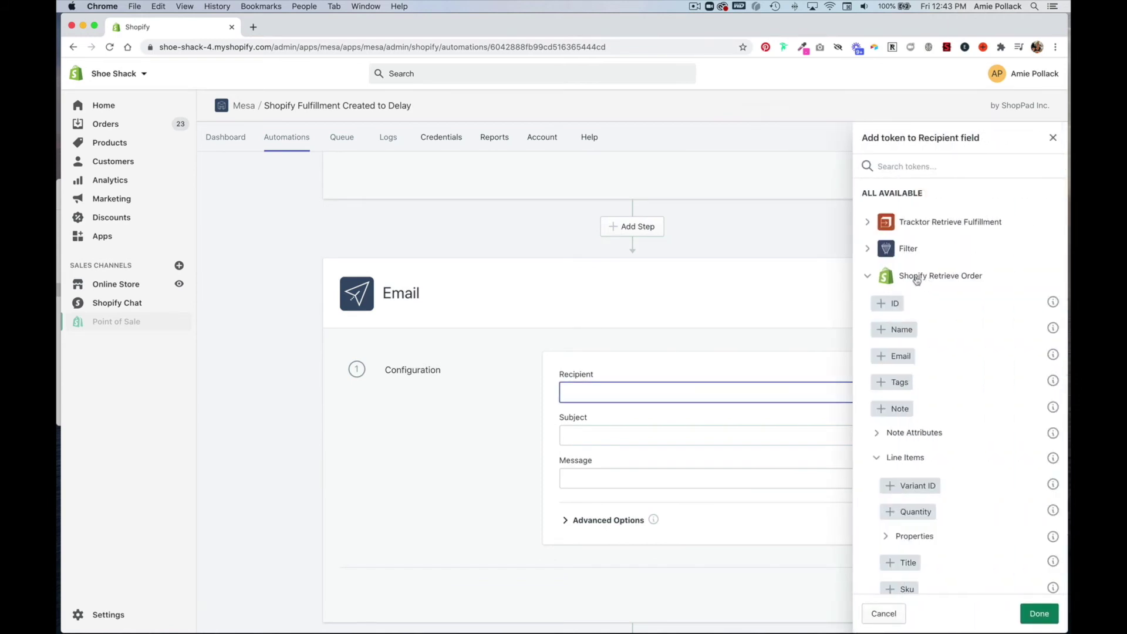
left_click(901, 356)
left_click(772, 440)
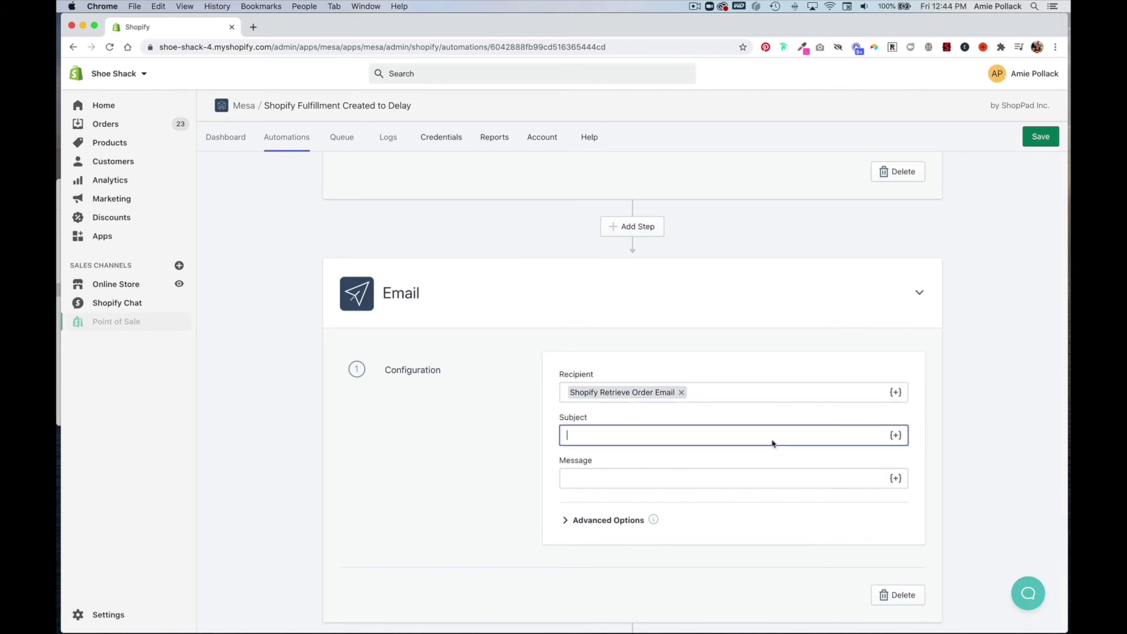
type("Your Shopify order has been delayed!")
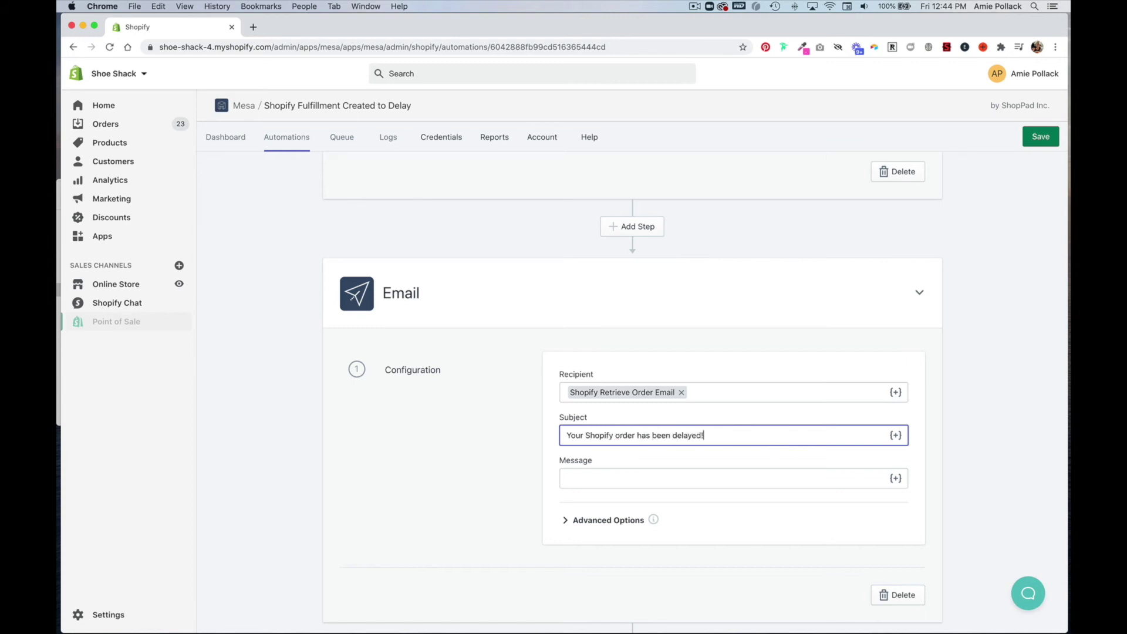
- Write the message 'Dear [order Name token],' followed by 'We wanted to let you know that your order has been delayed.'
left_click(733, 478)
type("D")
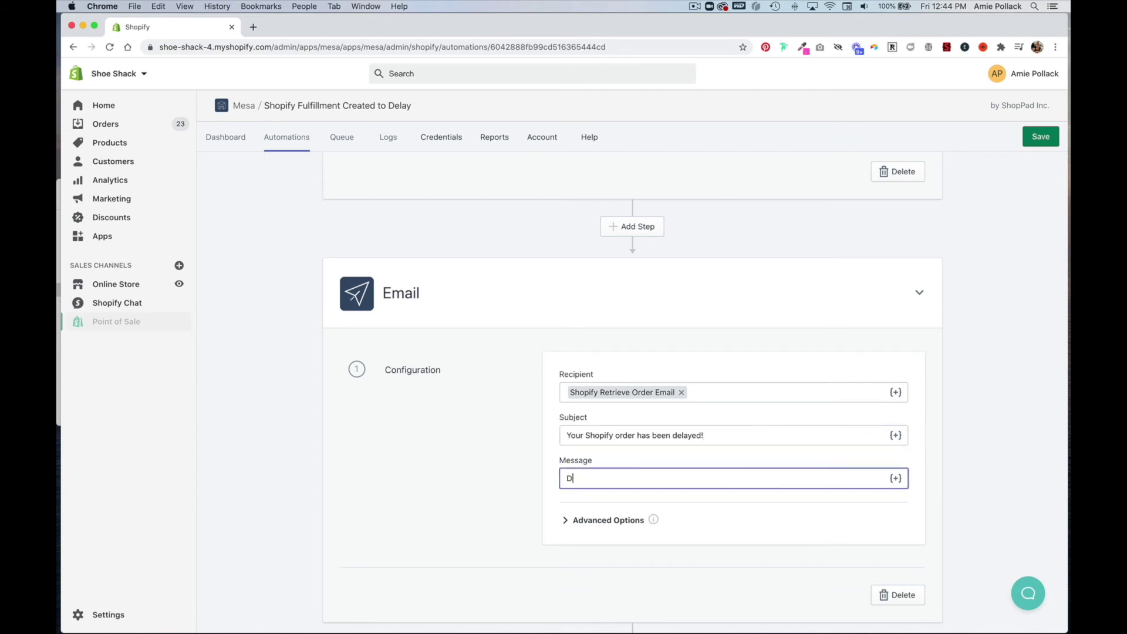
type("ear")
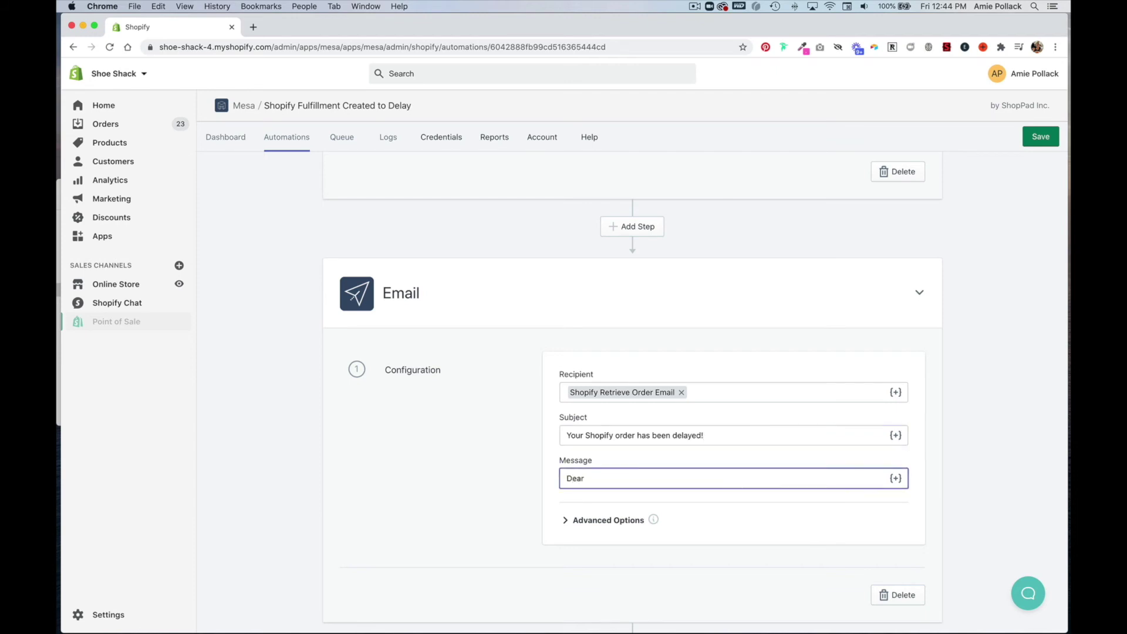
left_click(895, 477)
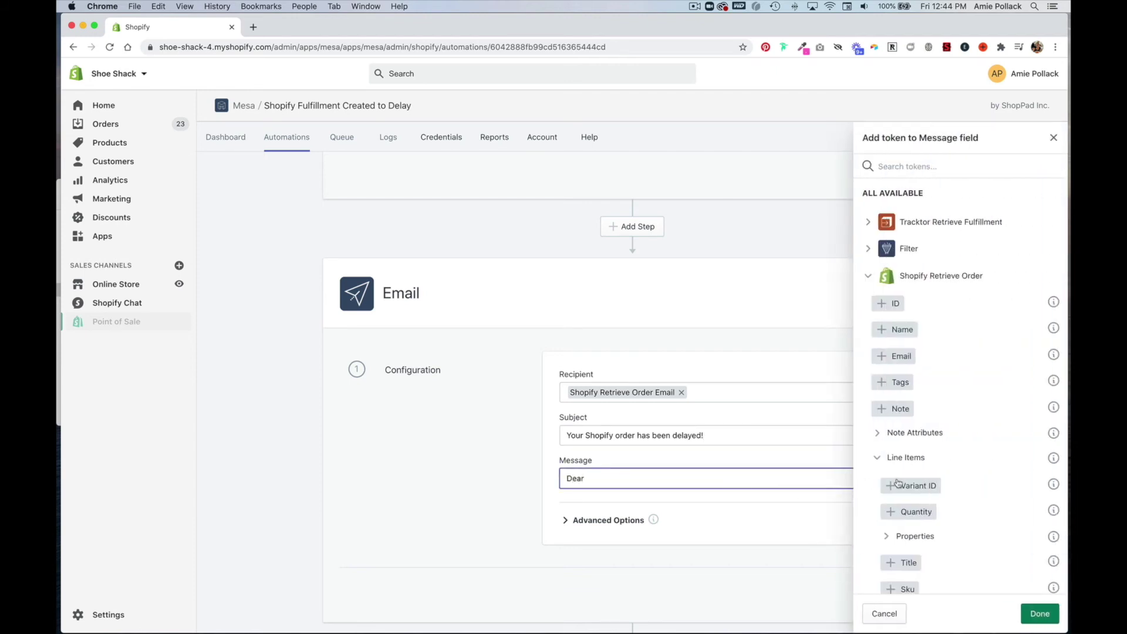
left_click(899, 329)
left_click(774, 478)
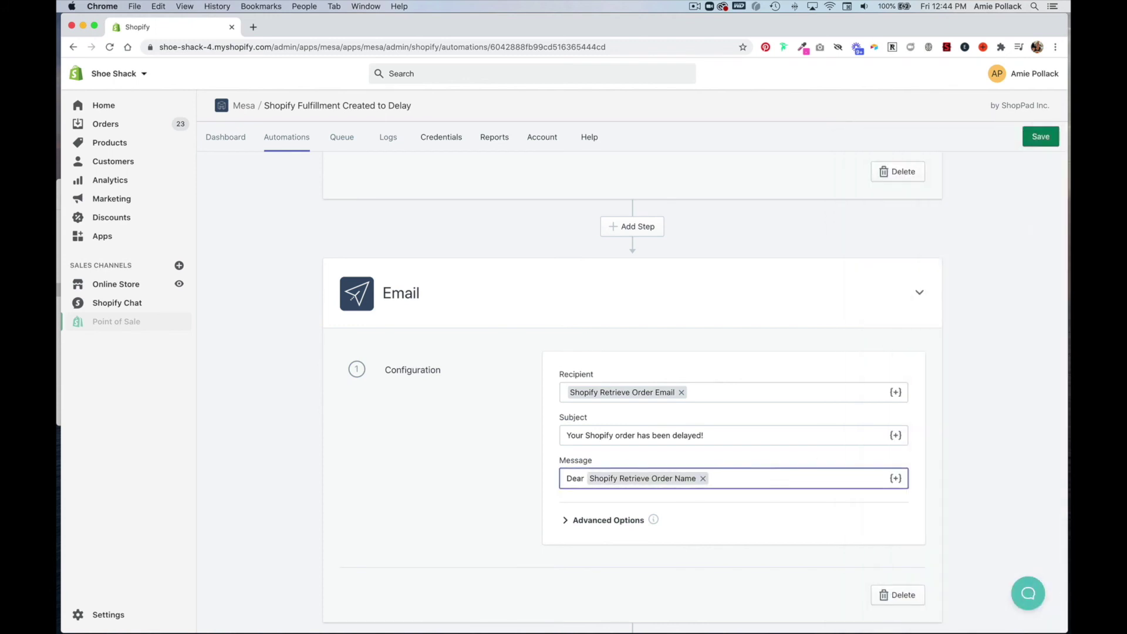
type(",")
key("Return")
key("Return")
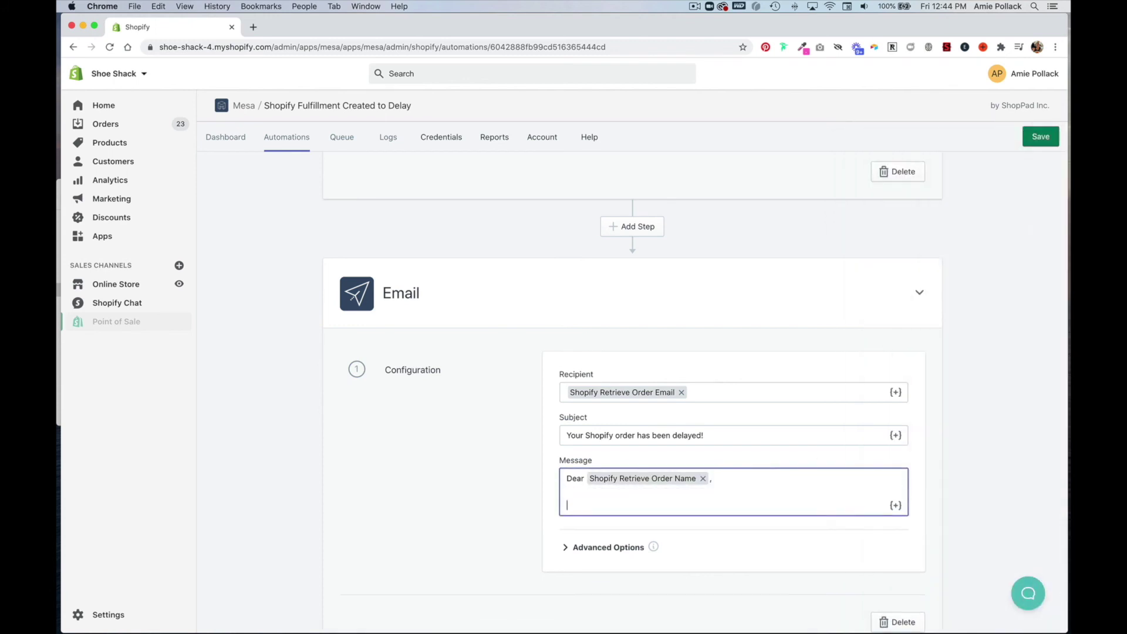
type("We wanted to let you know that your orde")
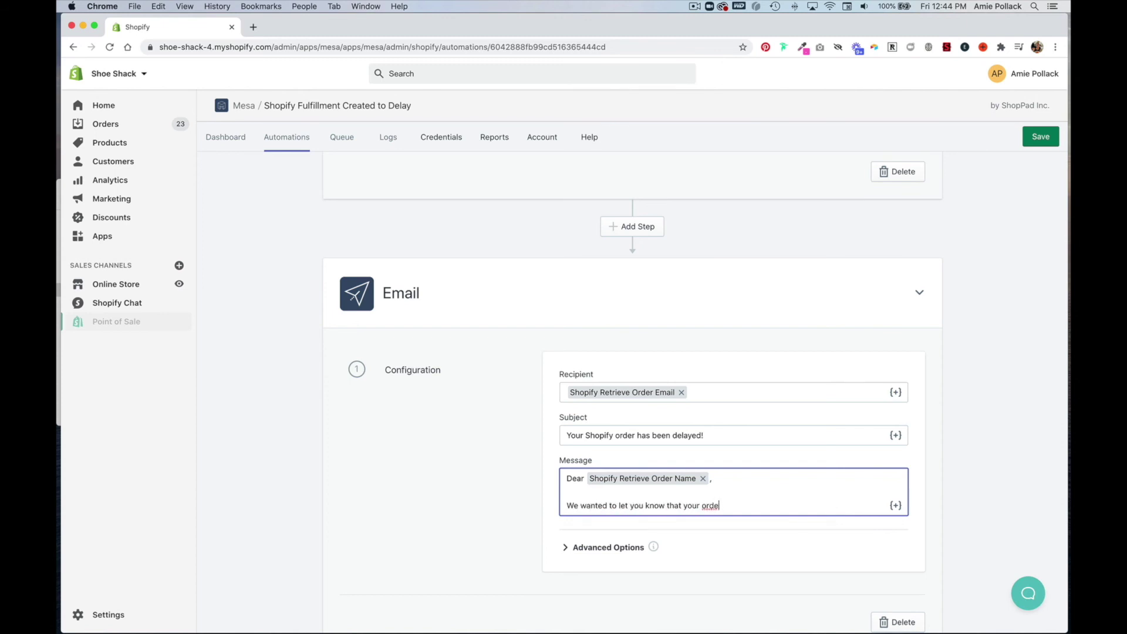
type("r has been delayed.")
scroll(811, 505, "down", 3)
scroll(822, 441, "up", 2)
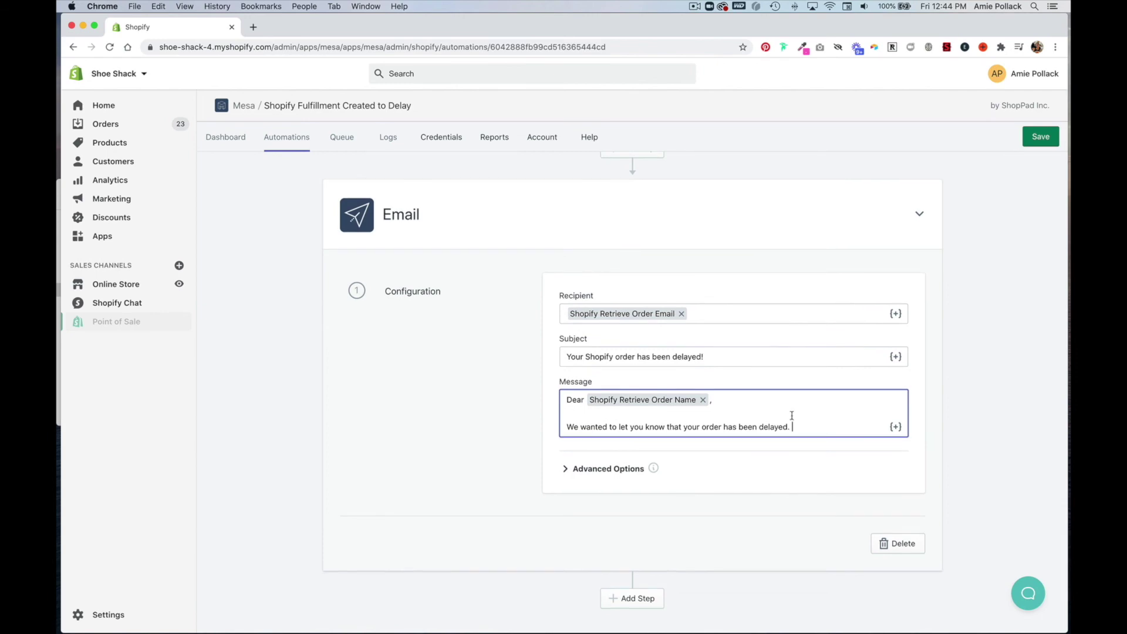
scroll(795, 415, "up", 20)
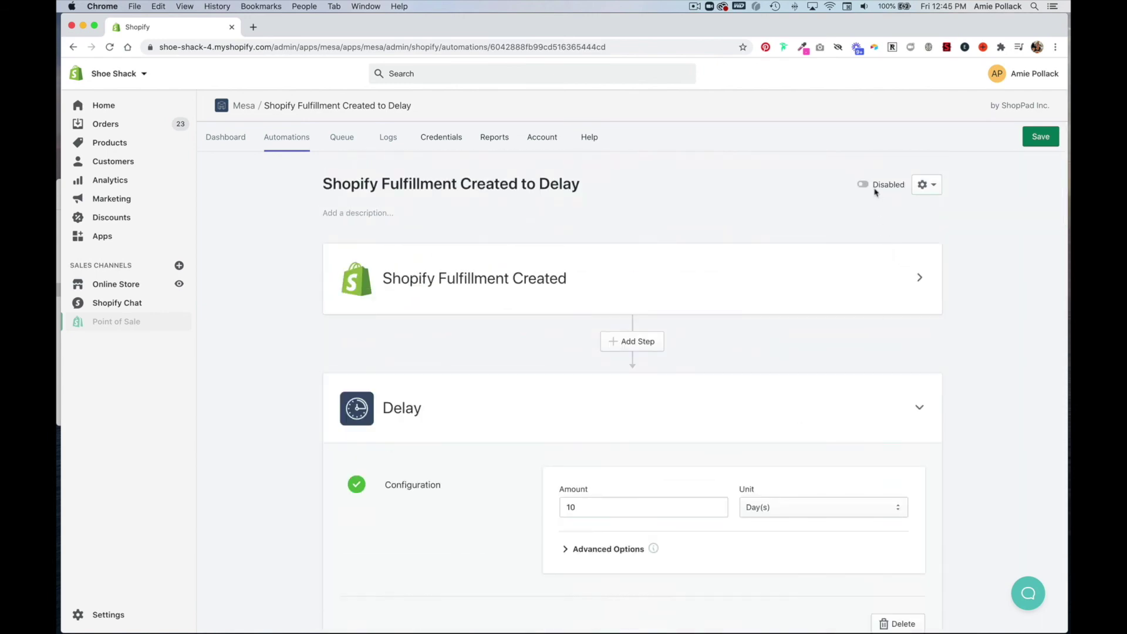
- Switch the automation's Status to Enabled and save it
left_click(926, 185)
left_click(849, 246)
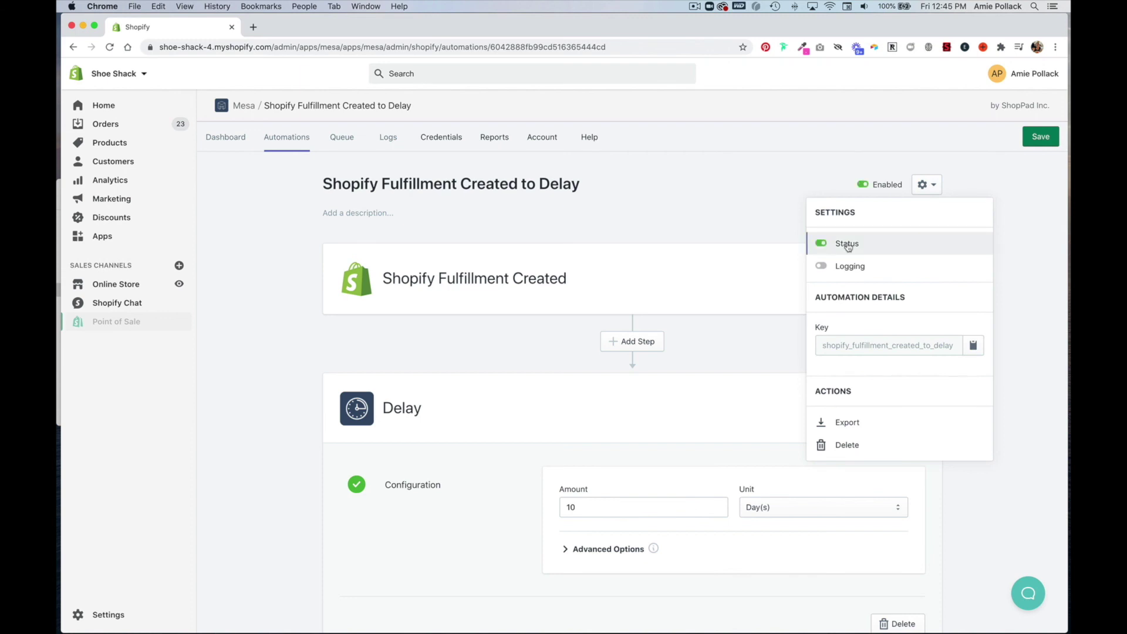
left_click(1041, 139)
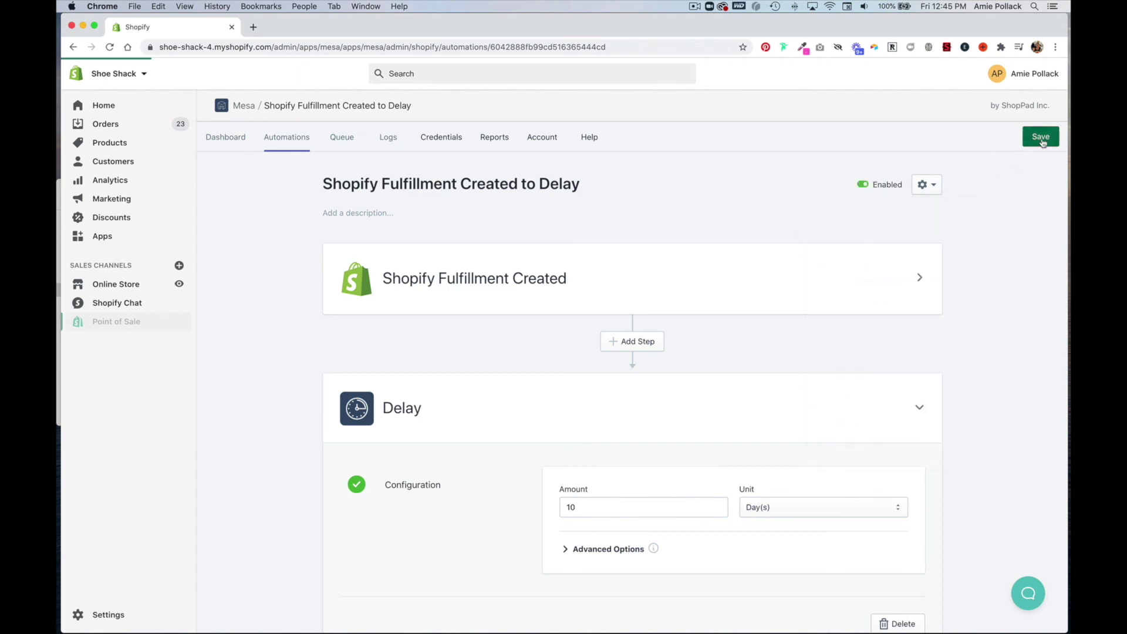